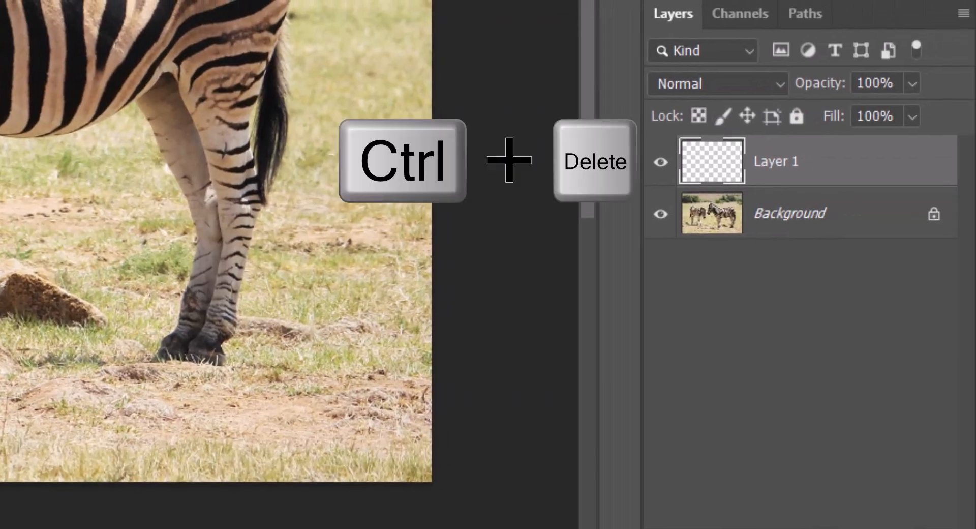
Step: Fill Layer 1 with white
key("ctrl+Delete")
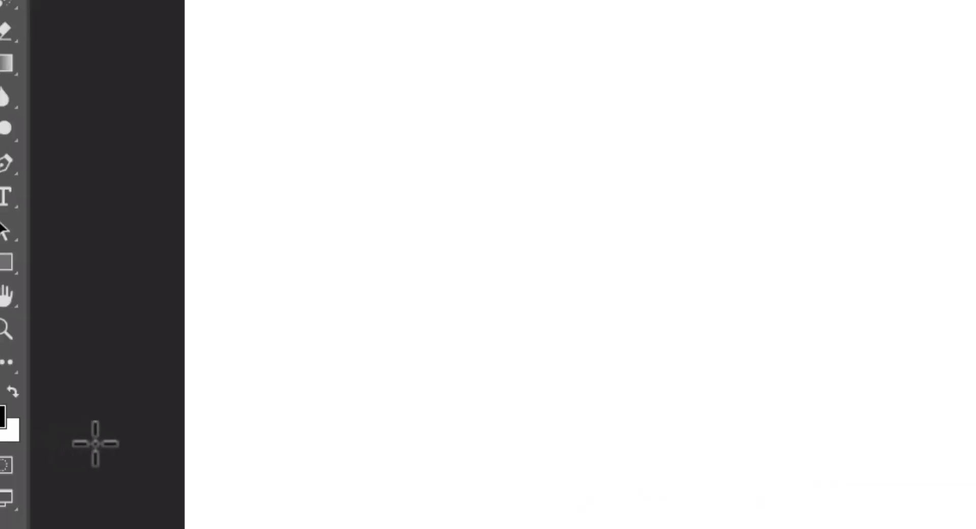
Step: Type a capital Z on the canvas with the Horizontal Type Tool in AnzeigenGroT at 280 pt
right_click(35, 285)
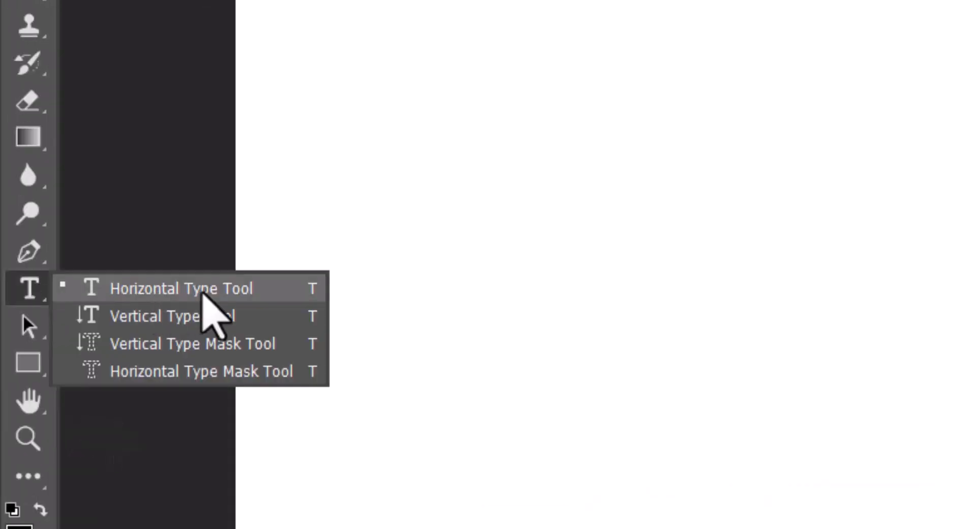
left_click(203, 294)
left_click(398, 58)
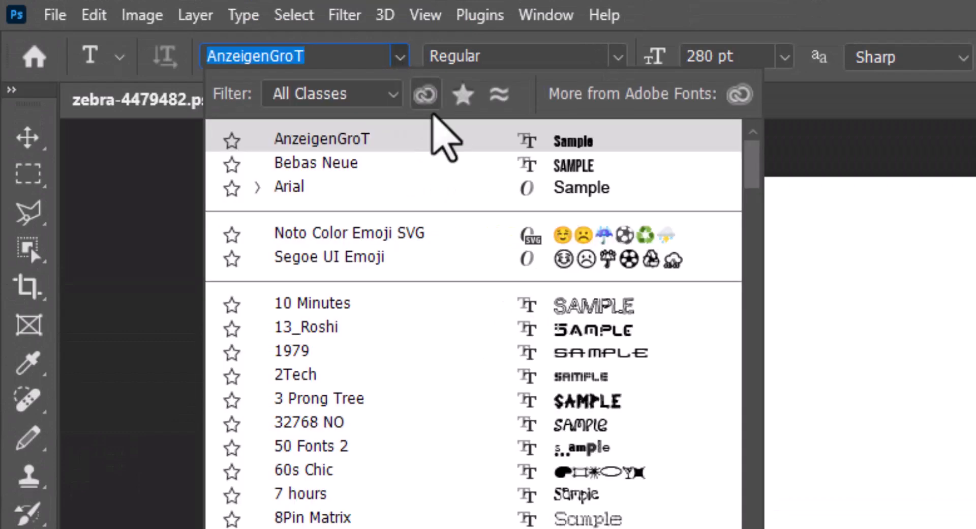
left_click(575, 136)
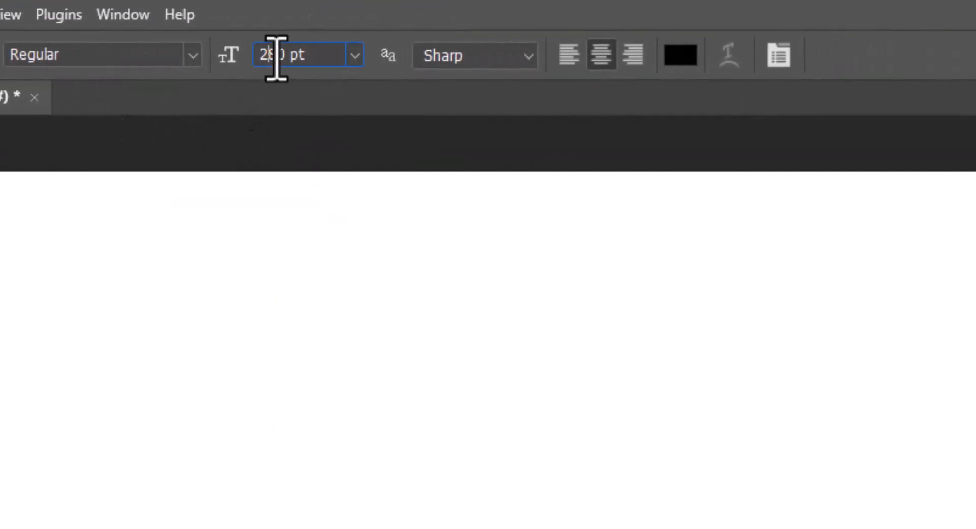
double_click(276, 58)
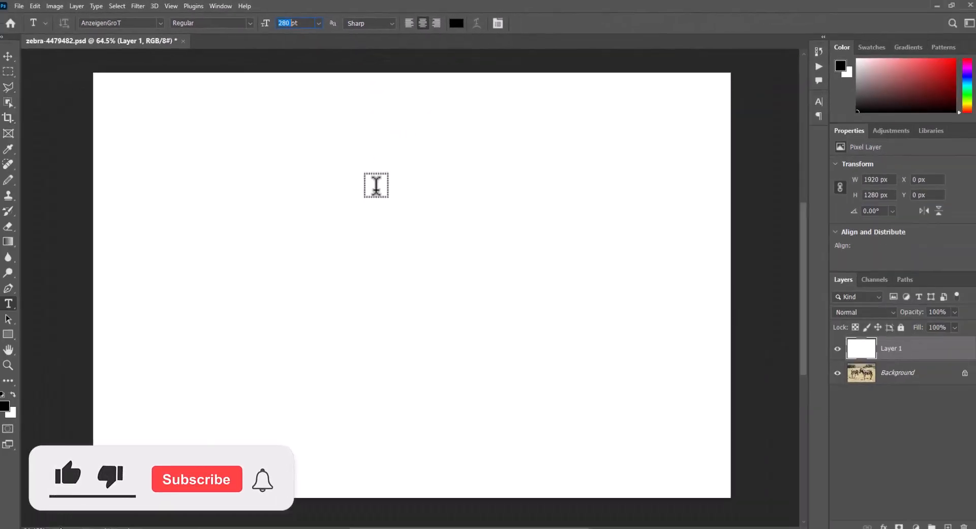
left_click(385, 268)
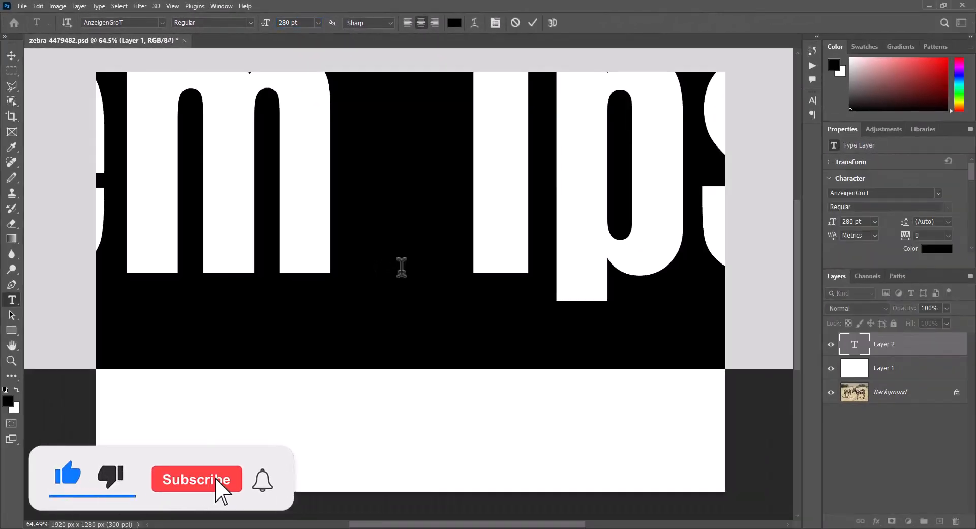
left_click(401, 264)
type("Z")
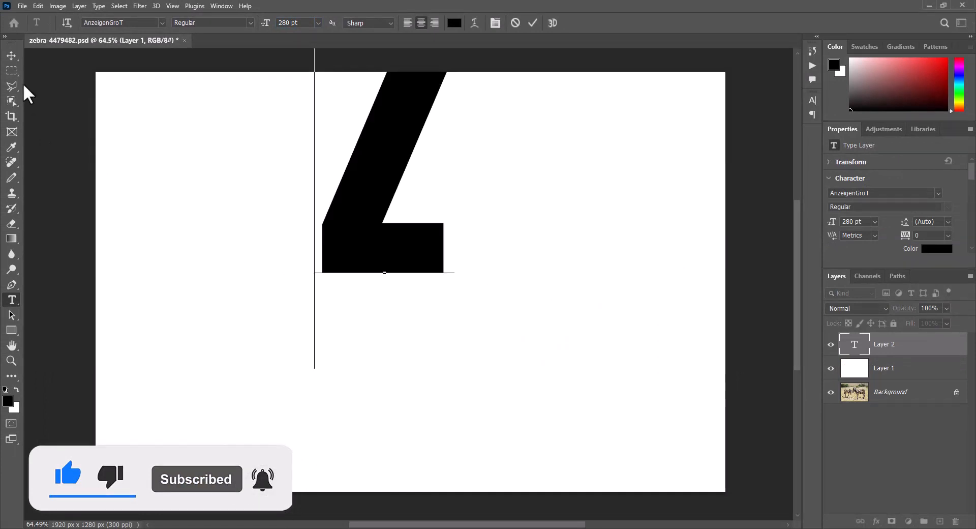
Step: Move the Z letter down toward the centre of the canvas
left_click(12, 55)
left_click_drag(333, 204, 397, 318)
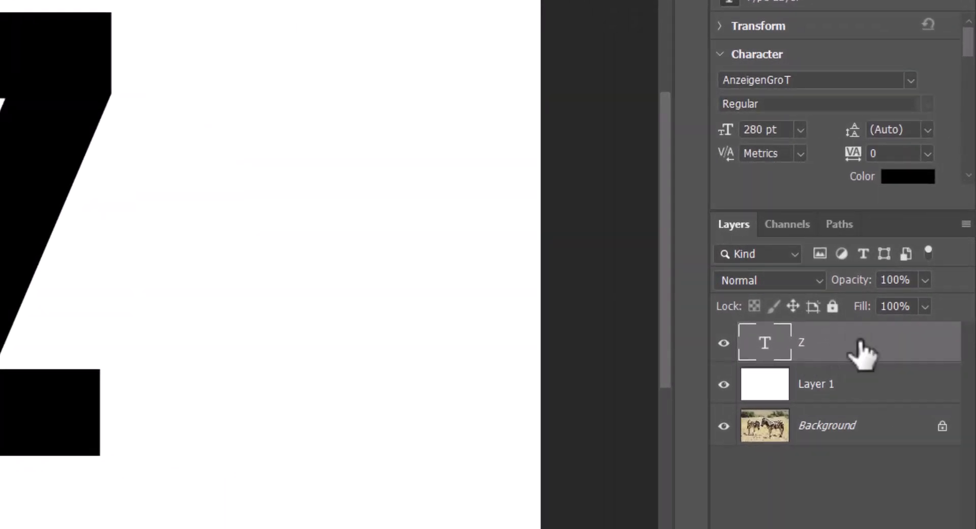
Step: Add a 15 px outside stroke to the Z layer and set its colour to a golden yellow
double_click(863, 351)
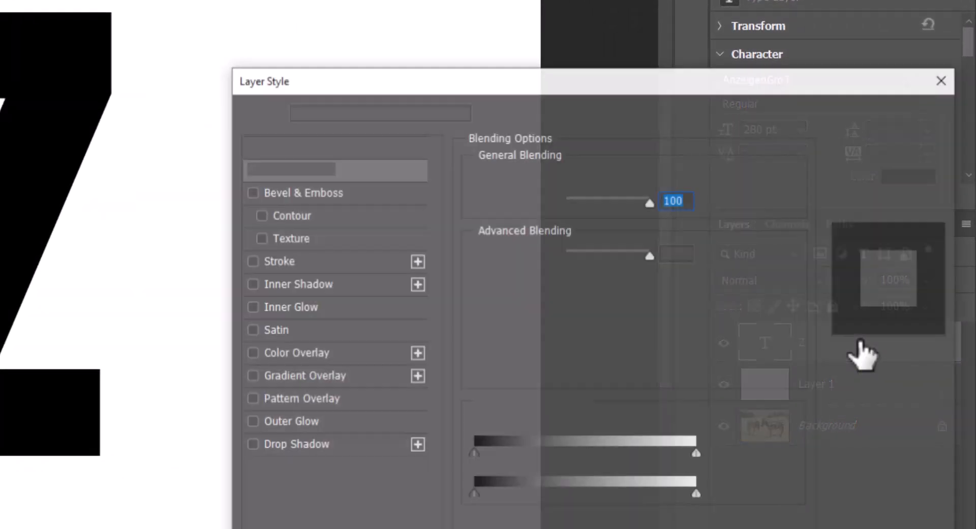
left_click(251, 262)
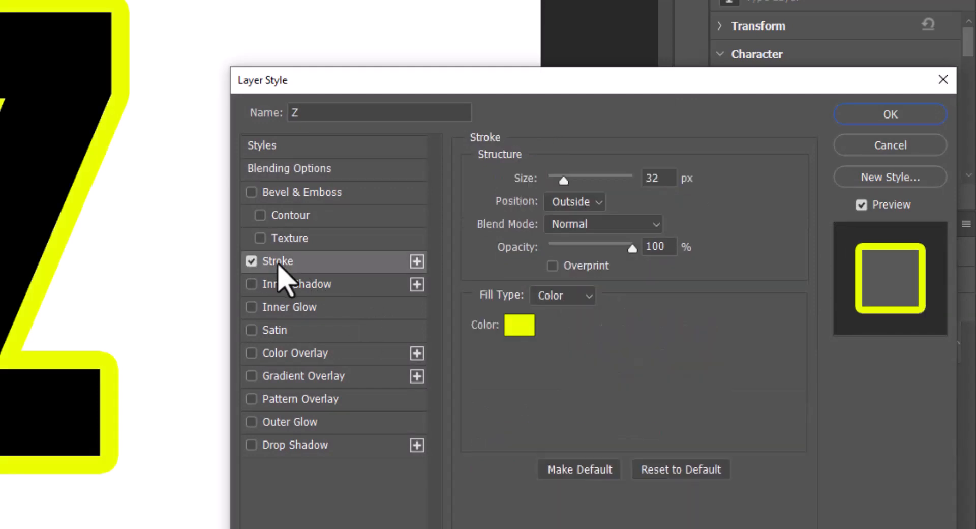
double_click(663, 179)
type("15")
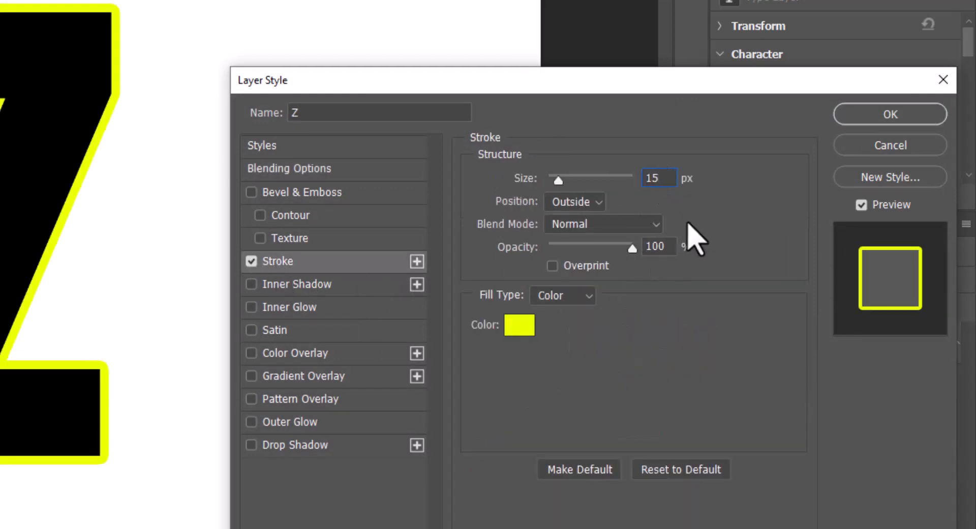
left_click(600, 203)
left_click(586, 219)
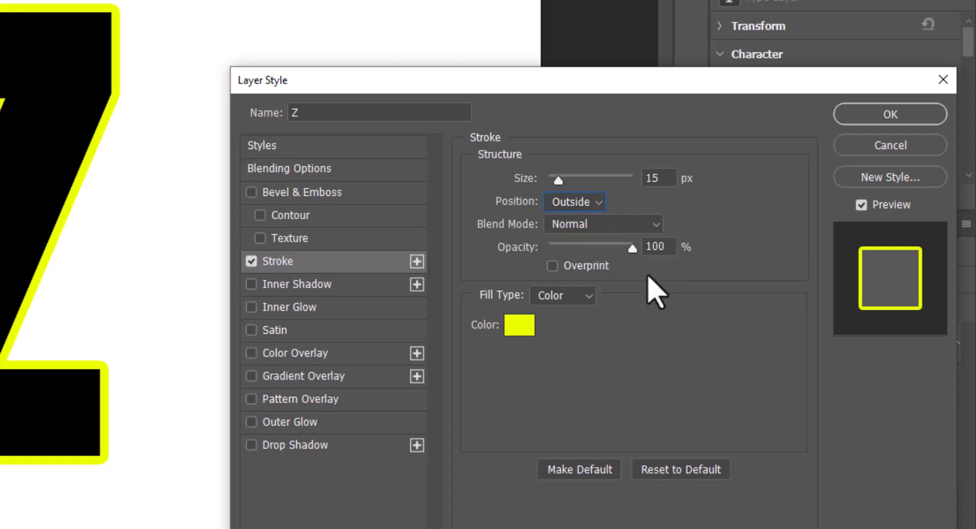
left_click(524, 328)
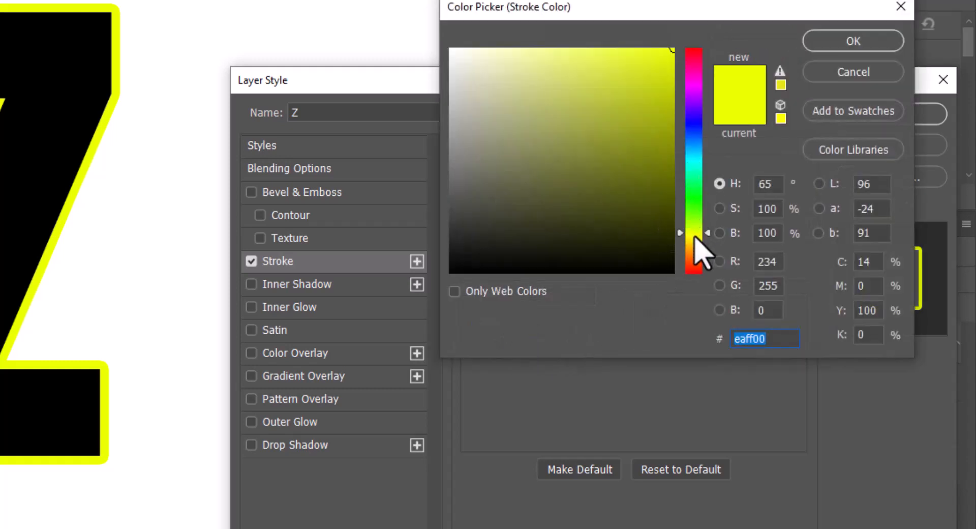
left_click_drag(694, 235, 695, 242)
left_click(850, 43)
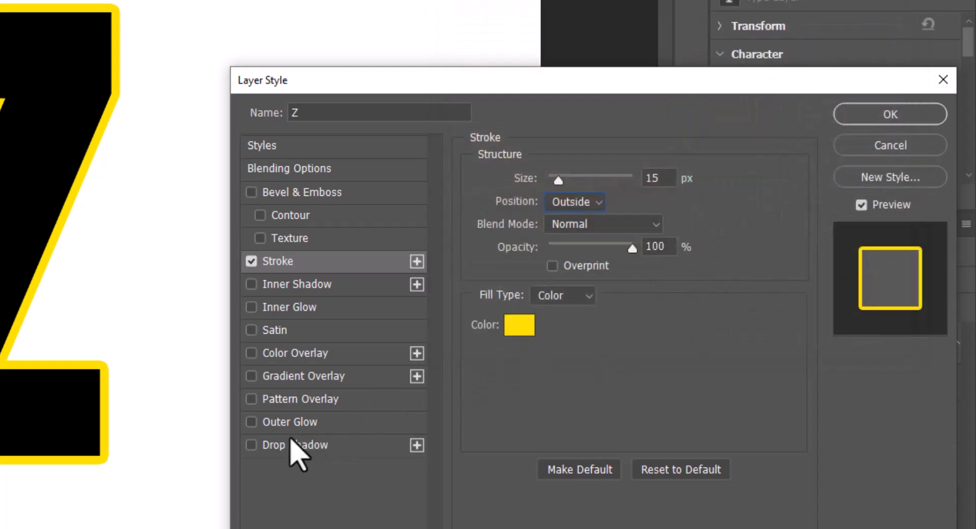
Step: Add a drop shadow to the Z with a 132° angle and confirm the layer style
left_click(316, 444)
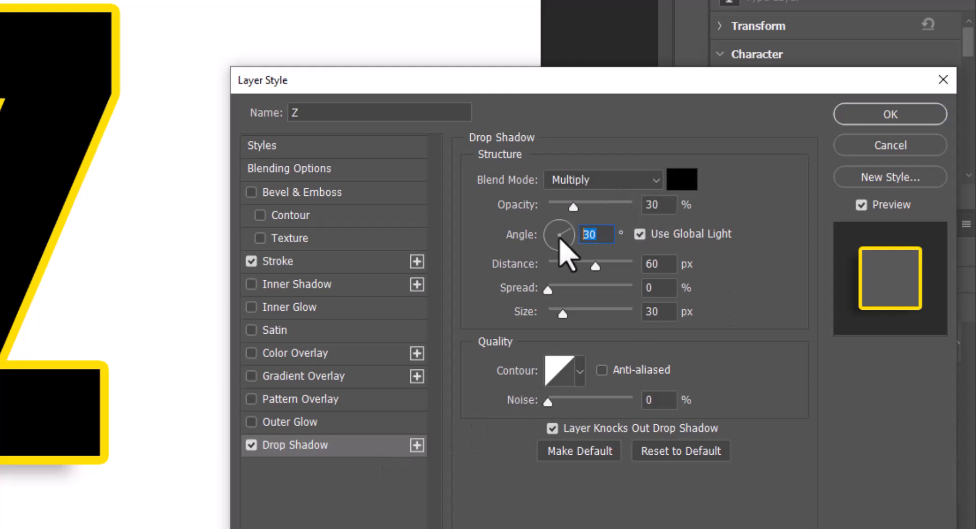
type("32")
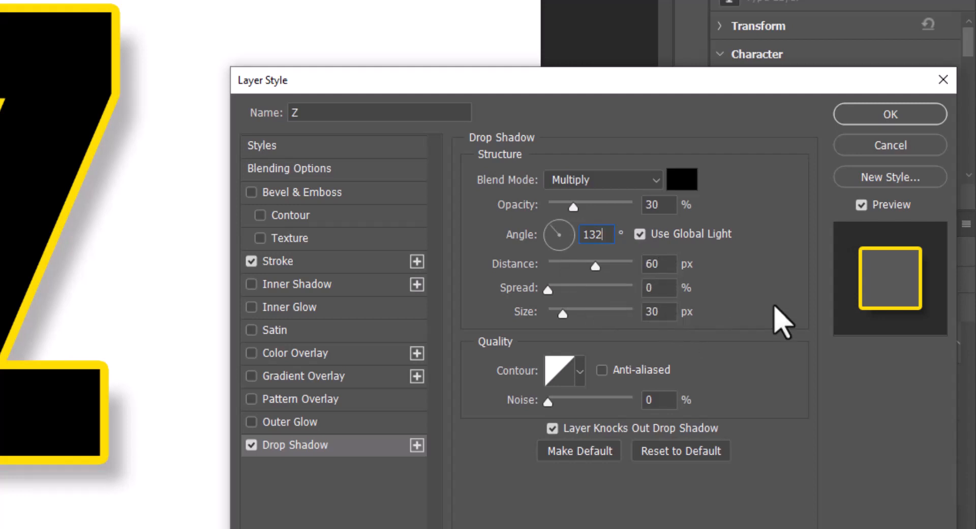
left_click(878, 120)
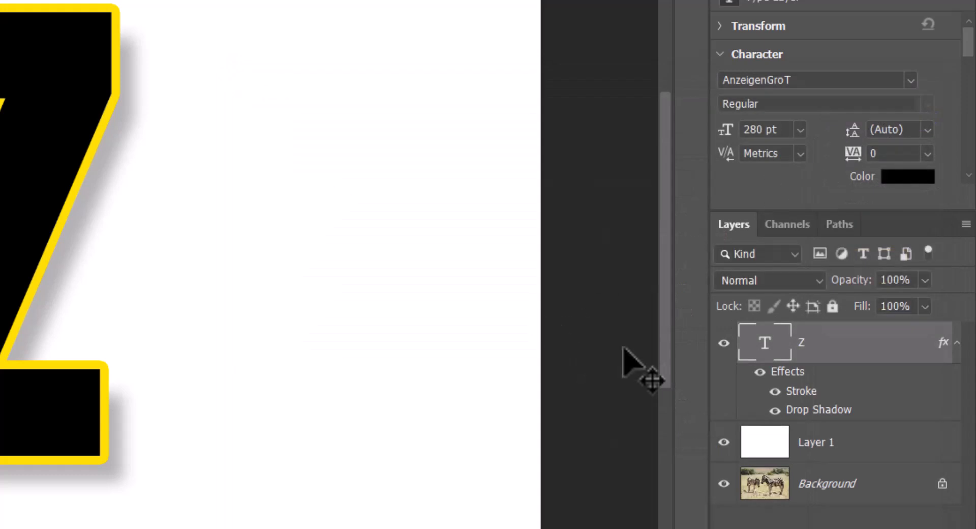
Step: Collapse the Z layer's effects list and unlock the Background layer
left_click(957, 344)
left_click(951, 442)
left_click(942, 426)
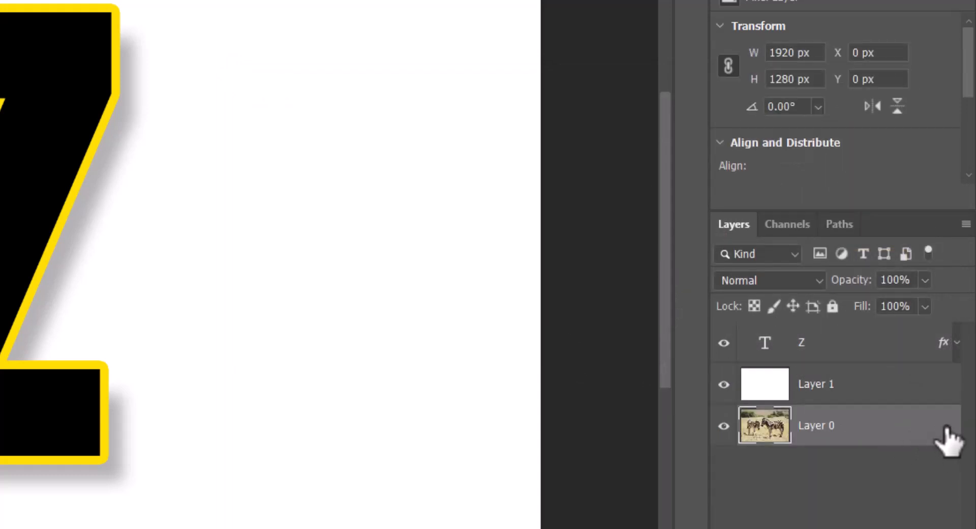
Step: Move the zebra photo layer above the Z text layer and clip it into the letter
left_click_drag(877, 443, 874, 341)
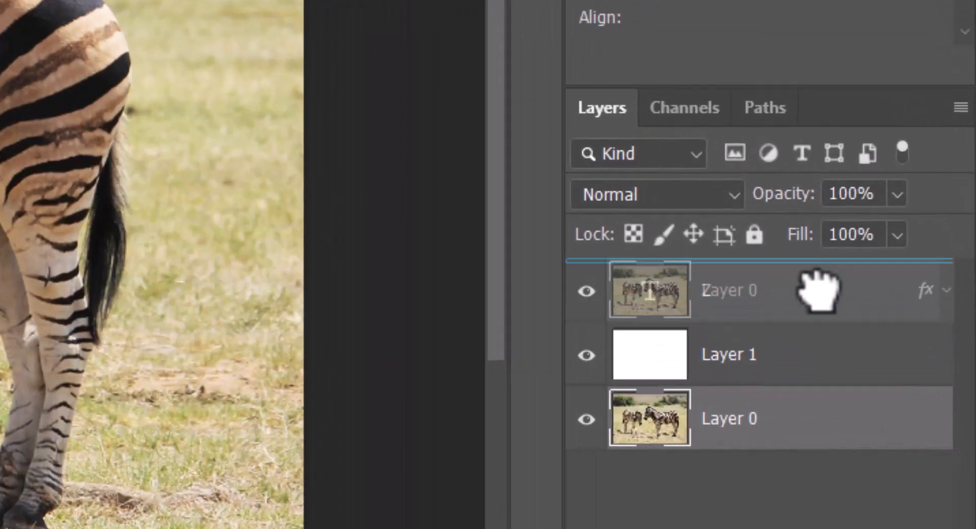
left_click_drag(818, 290, 757, 302)
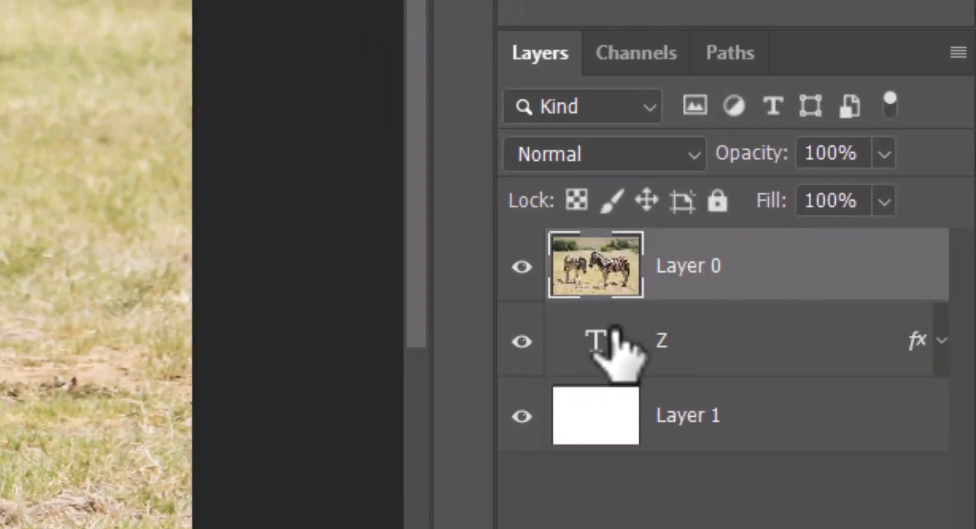
key("alt")
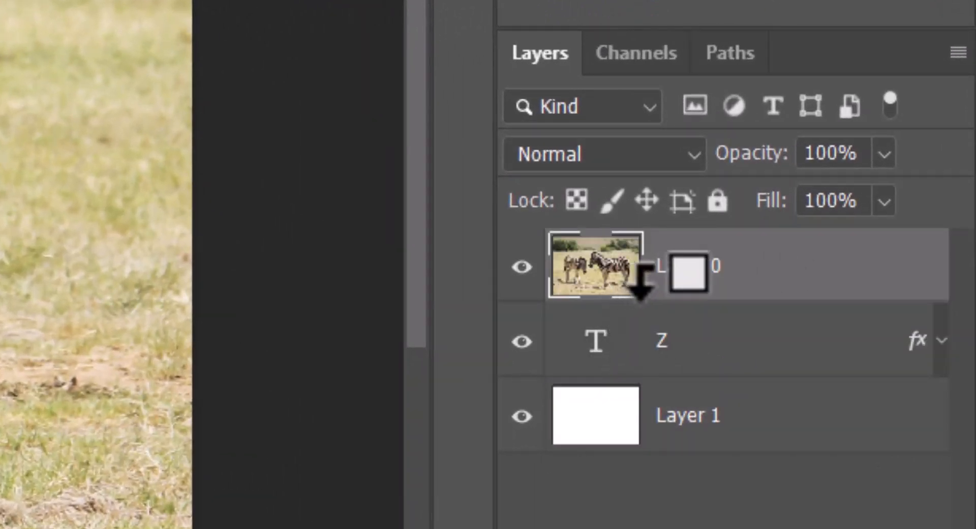
left_click(645, 285, "alt")
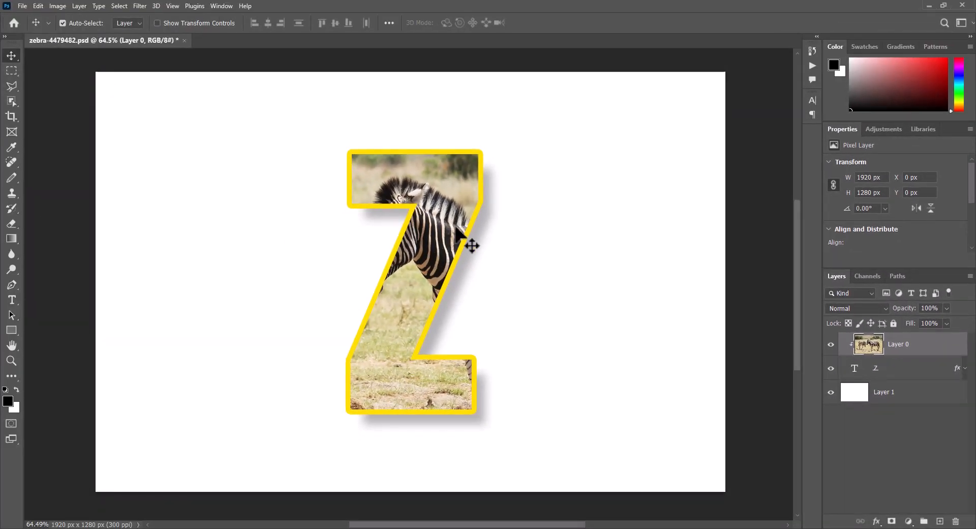
Step: Scale the clipped zebra photo down to about 81% and reposition it so a zebra shows inside the Z
left_click_drag(456, 228, 457, 228)
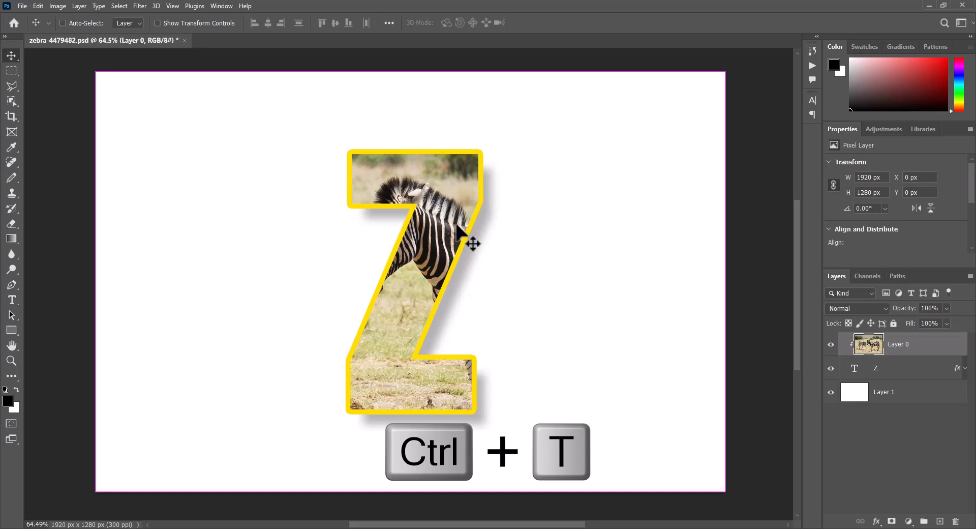
key("ctrl+t")
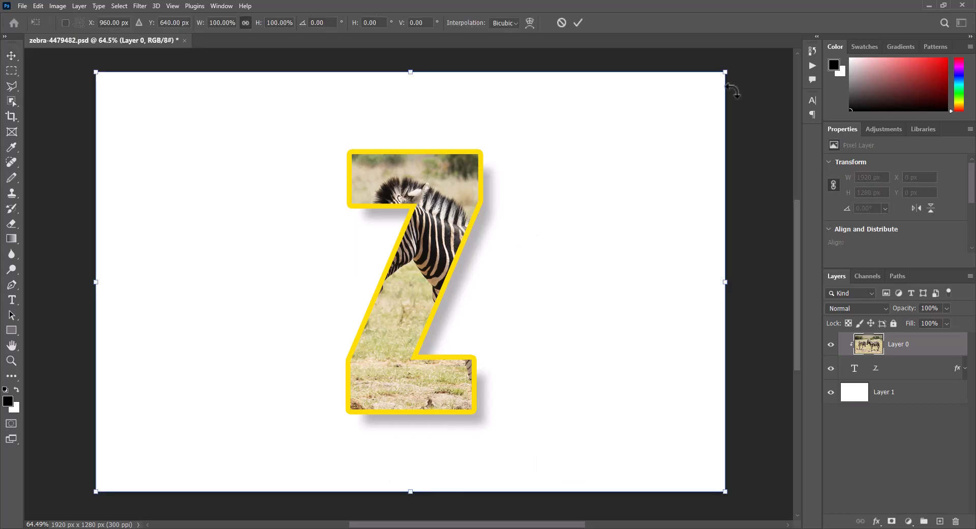
key("alt")
left_click_drag(727, 76, 711, 115)
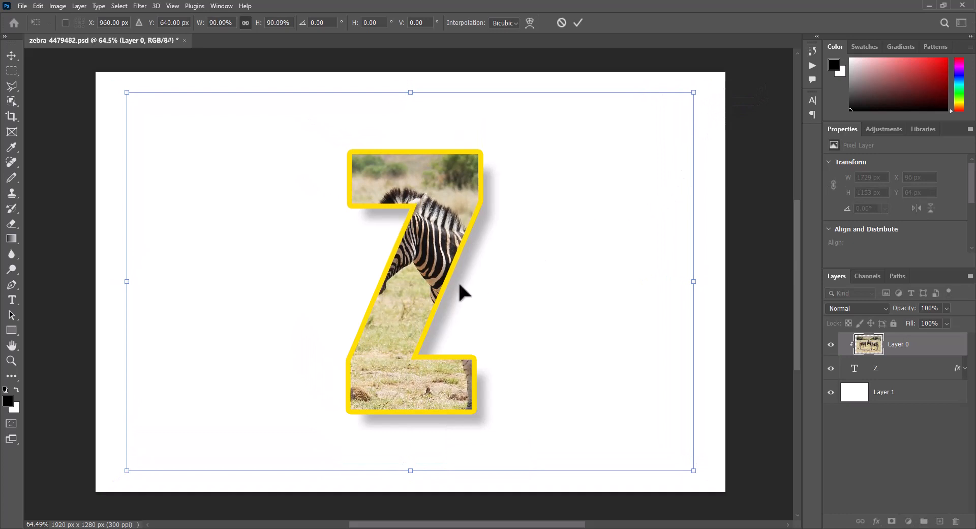
left_click_drag(430, 287, 368, 295)
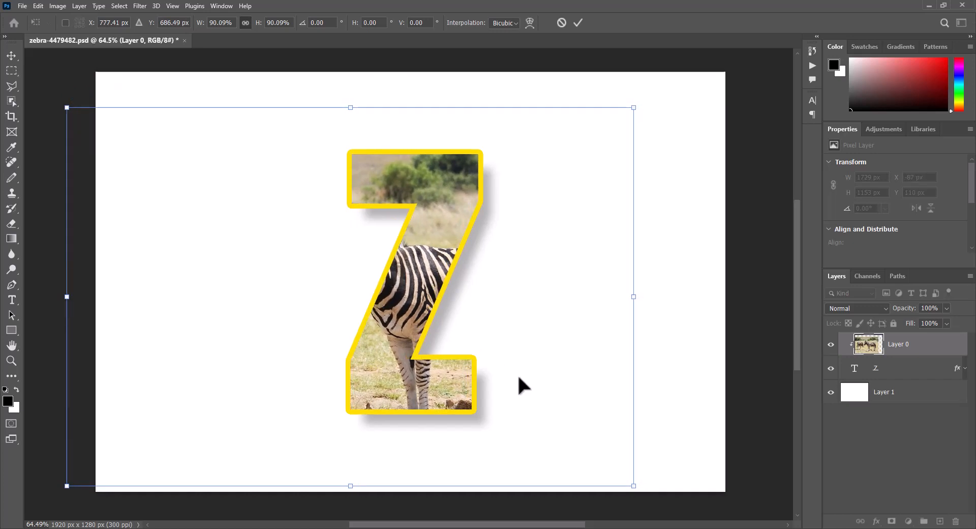
left_click_drag(634, 485, 576, 447)
left_click_drag(457, 368, 456, 396)
key("Return")
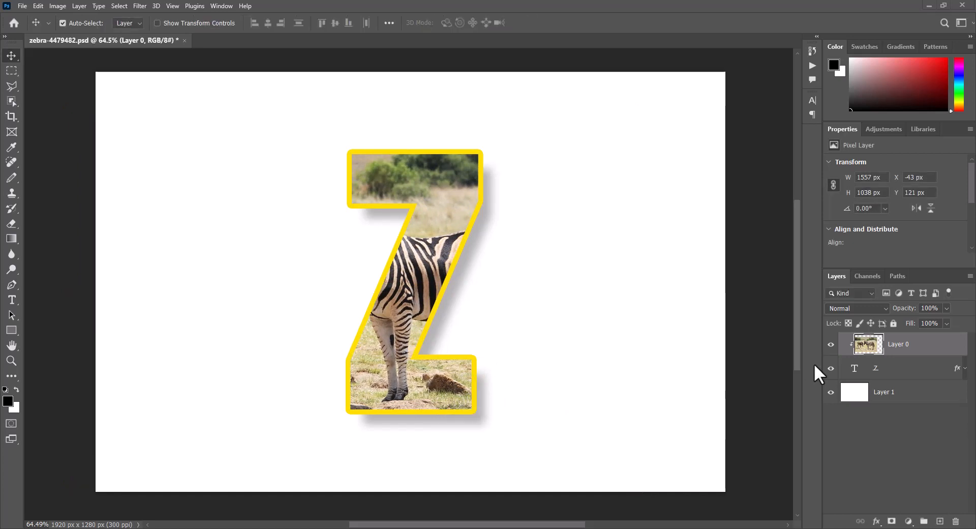
Step: Duplicate the zebra layer and mask the copy to the zebras using Select Subject in Select and Mask
key("ctrl+j")
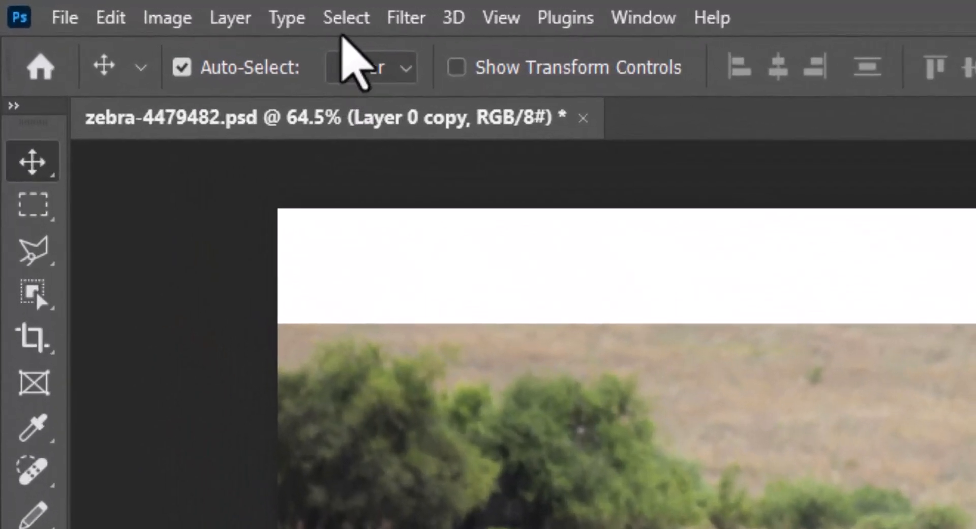
left_click(119, 6)
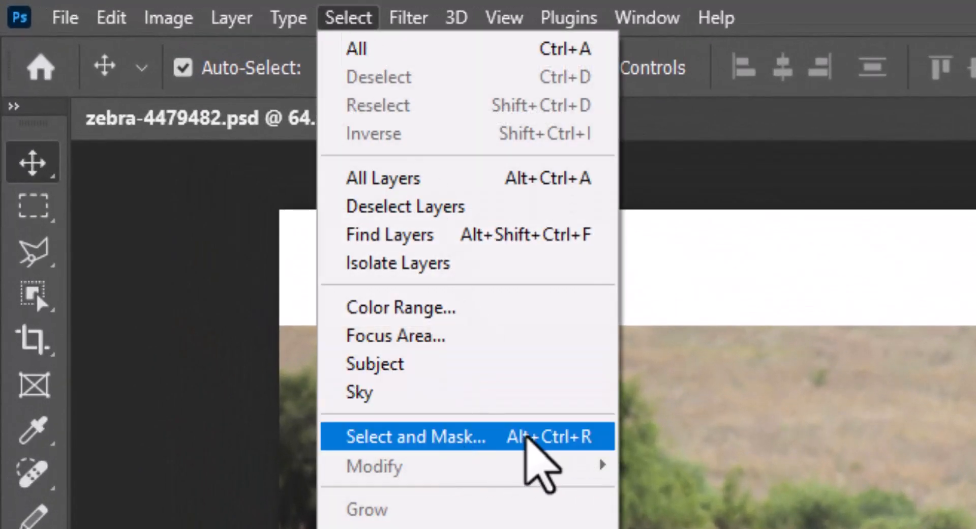
left_click(536, 436)
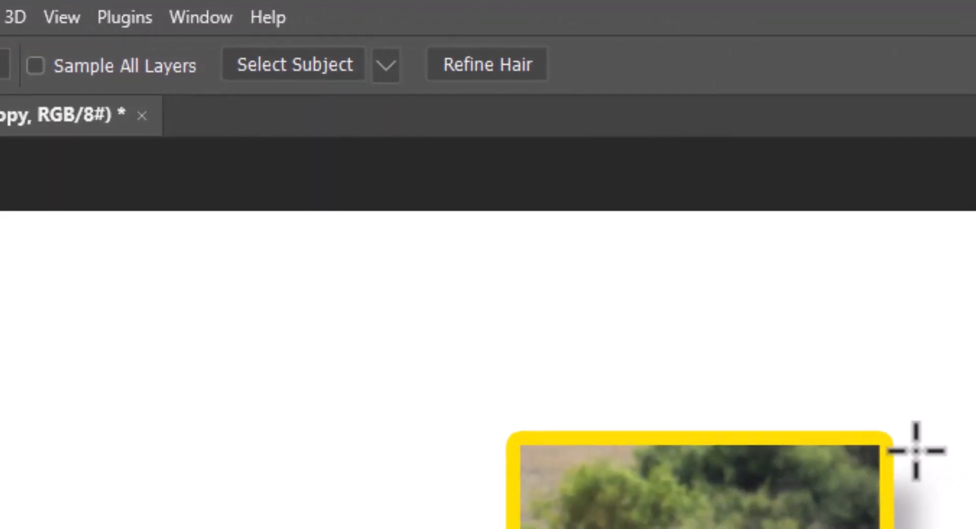
left_click(285, 70)
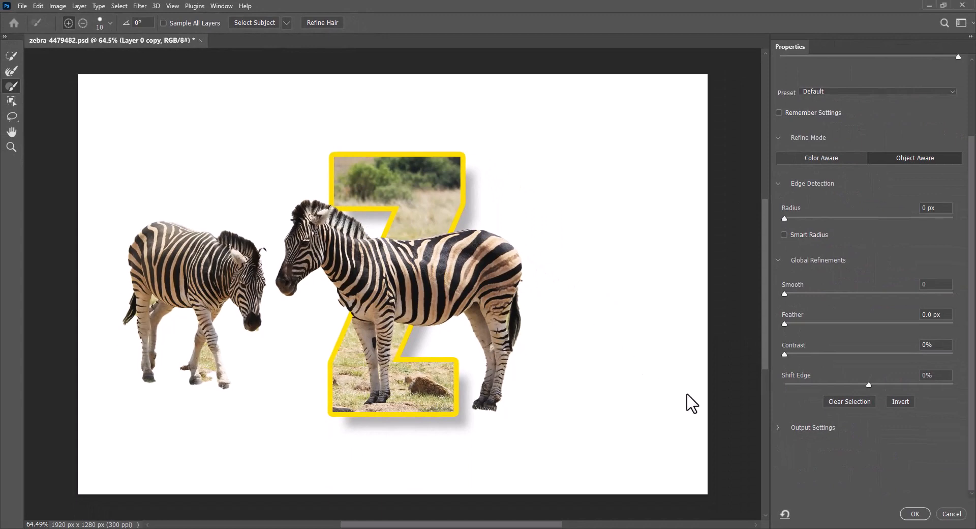
left_click(915, 514)
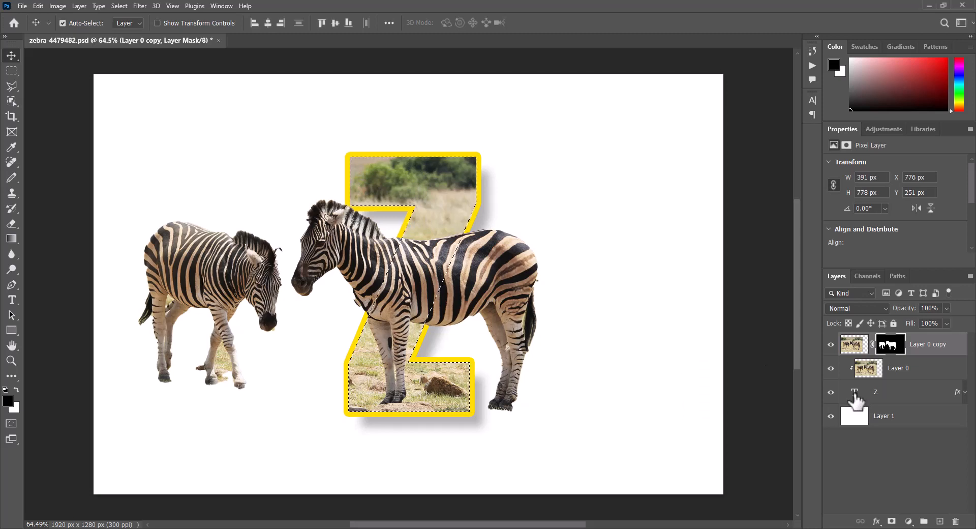
Step: Invert the letter selection and paint out the left zebra on the copy's mask with the Pencil tool at 0% smoothing, then deselect
key("ctrl+shift+i")
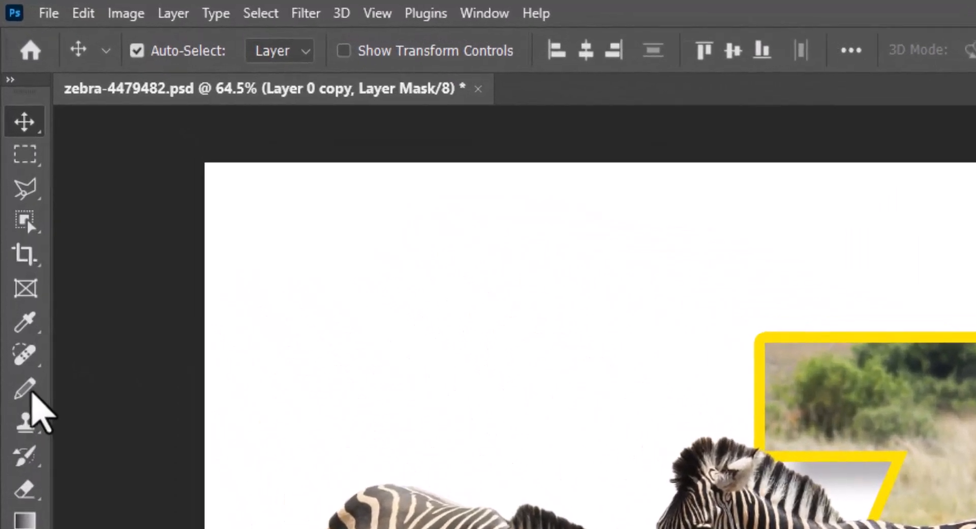
left_click(11, 177)
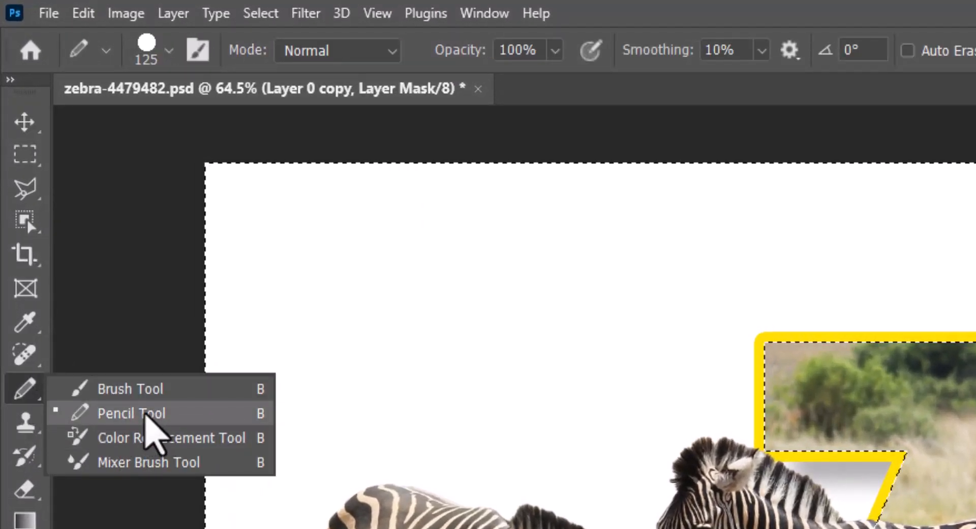
left_click(145, 414)
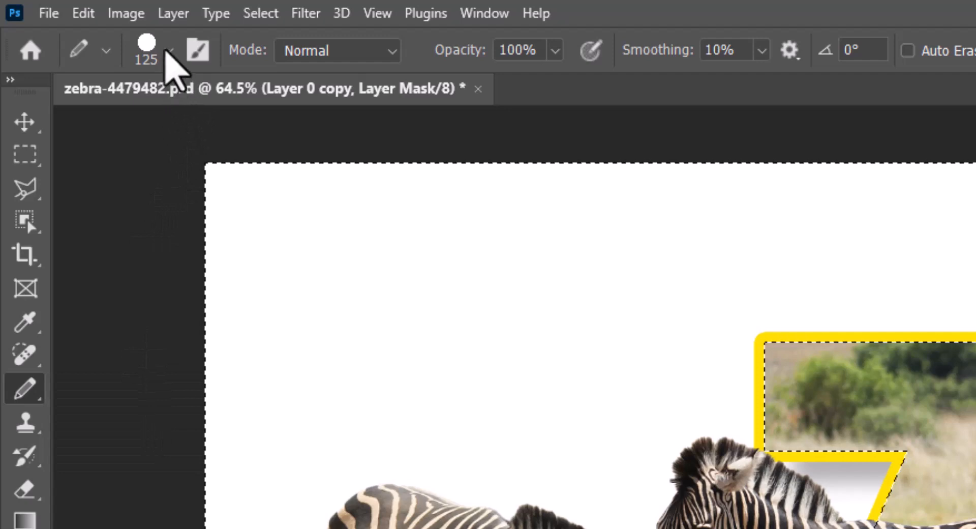
left_click(169, 50)
scroll(219, 351, "up", 1)
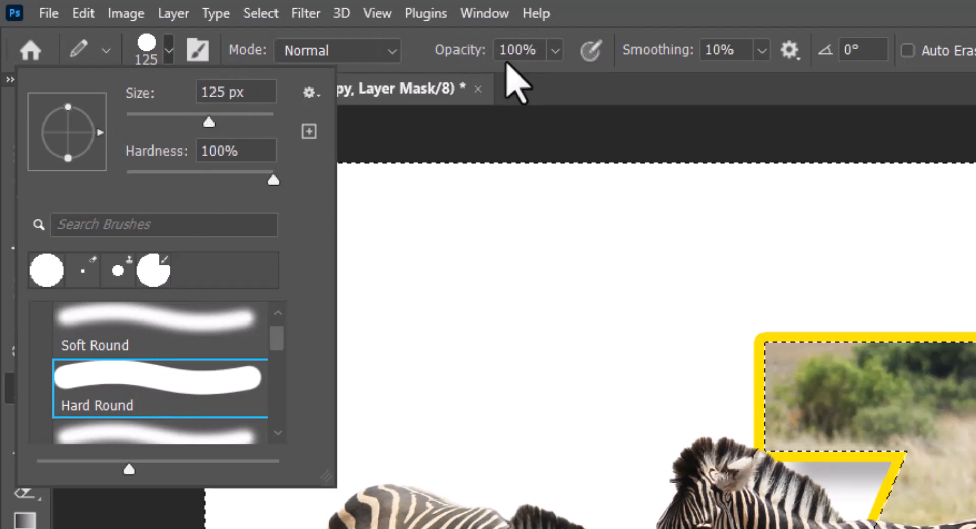
left_click(761, 51)
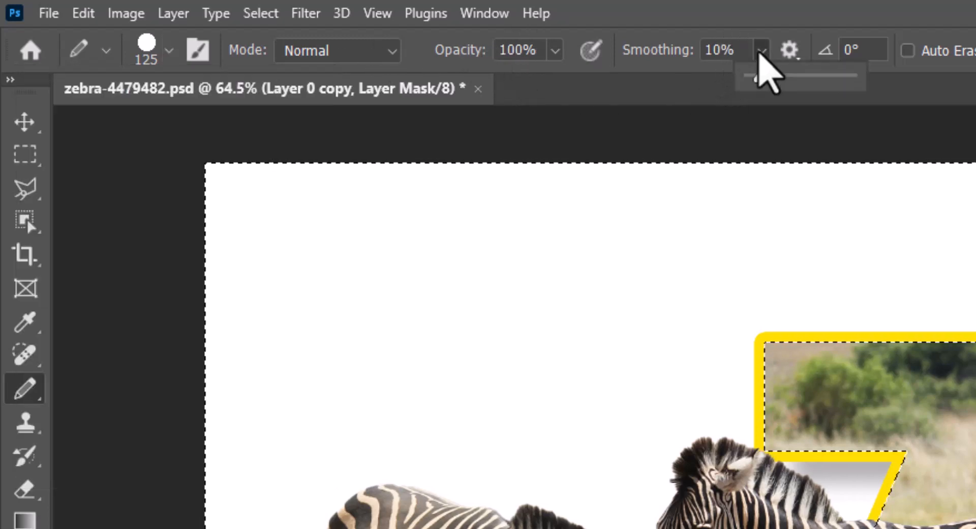
left_click_drag(757, 79, 742, 80)
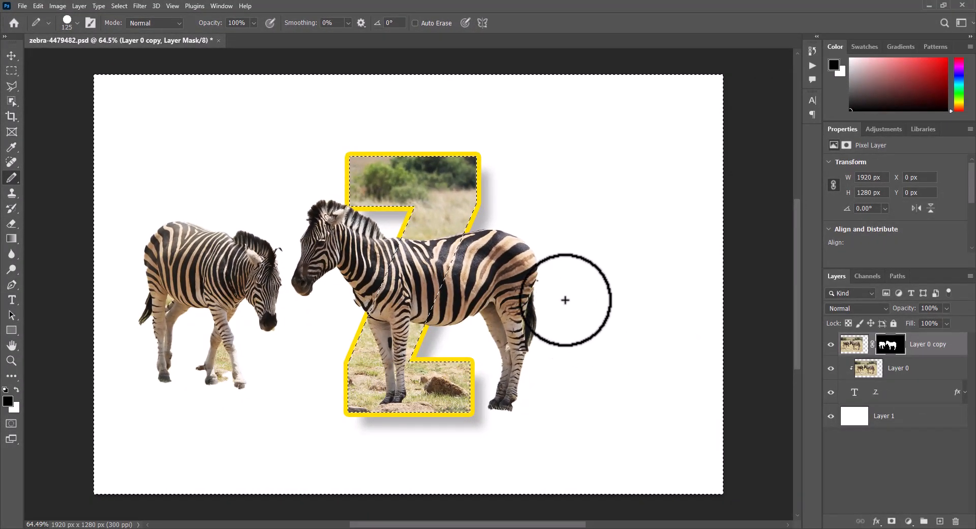
mouse_move(549, 250)
left_mouse_down()
mouse_move(534, 290)
mouse_move(532, 395)
mouse_move(511, 294)
mouse_move(453, 349)
mouse_move(261, 287)
mouse_move(196, 218)
mouse_move(168, 351)
left_mouse_up()
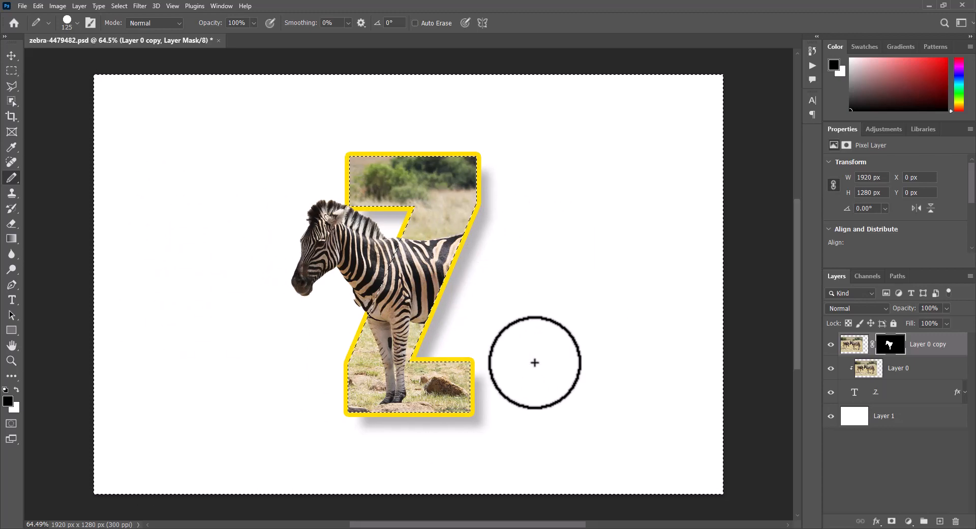
key("ctrl+d")
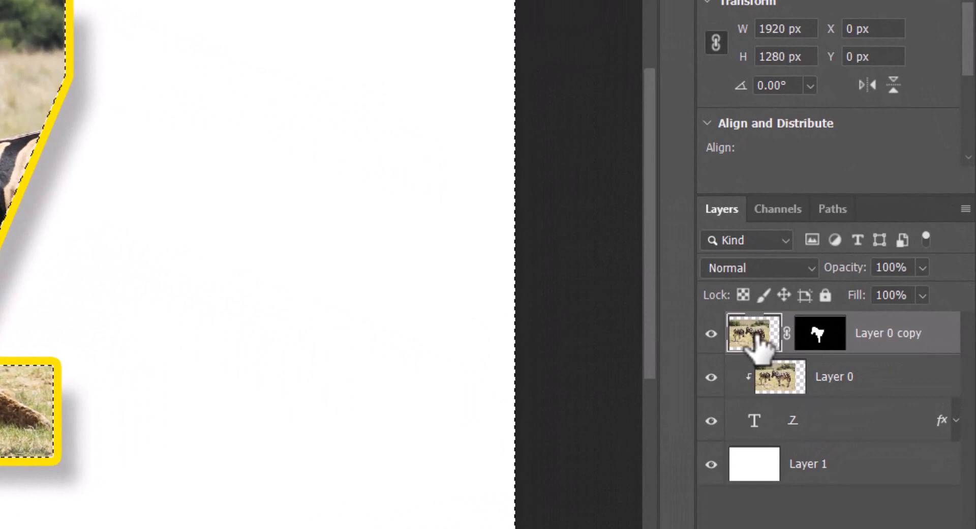
Step: Add a Drop Shadow layer style to the zebra copy layer with opacity set to 20%
double_click(758, 337)
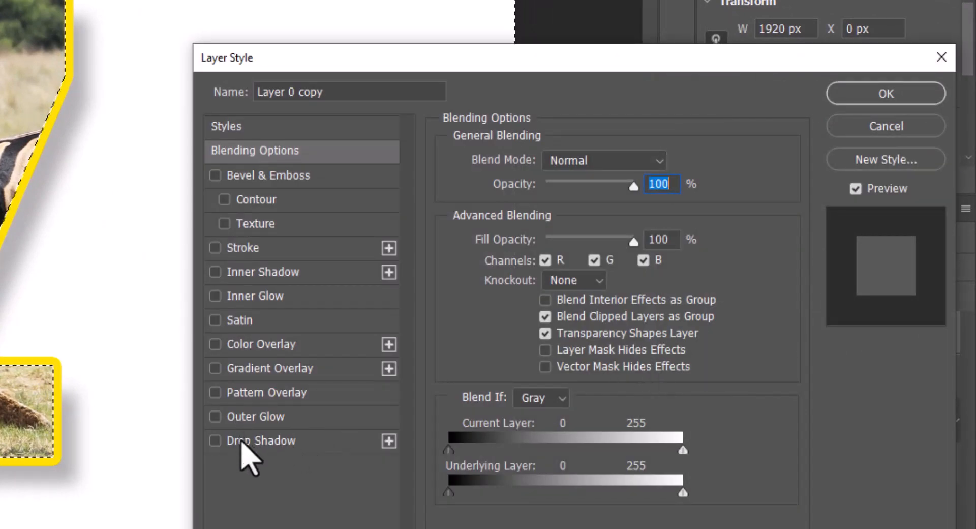
left_click(242, 442)
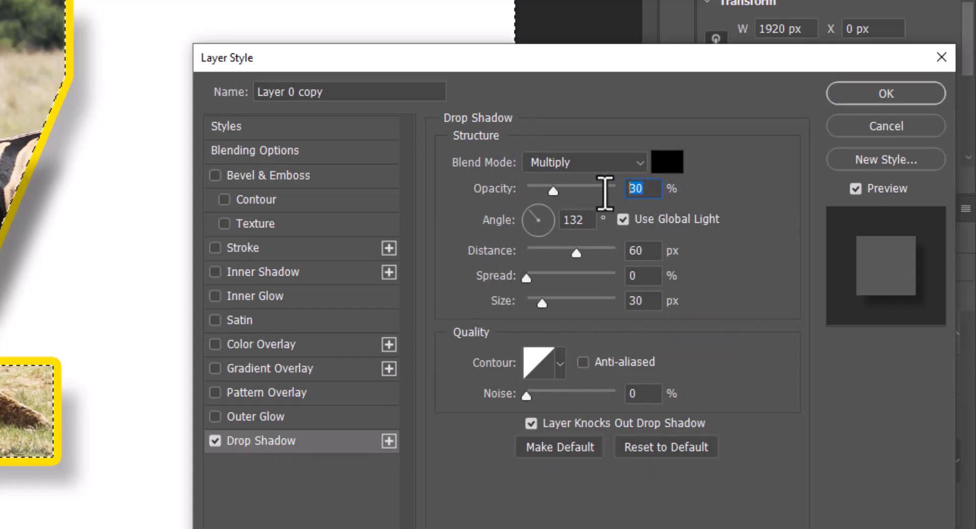
type("20")
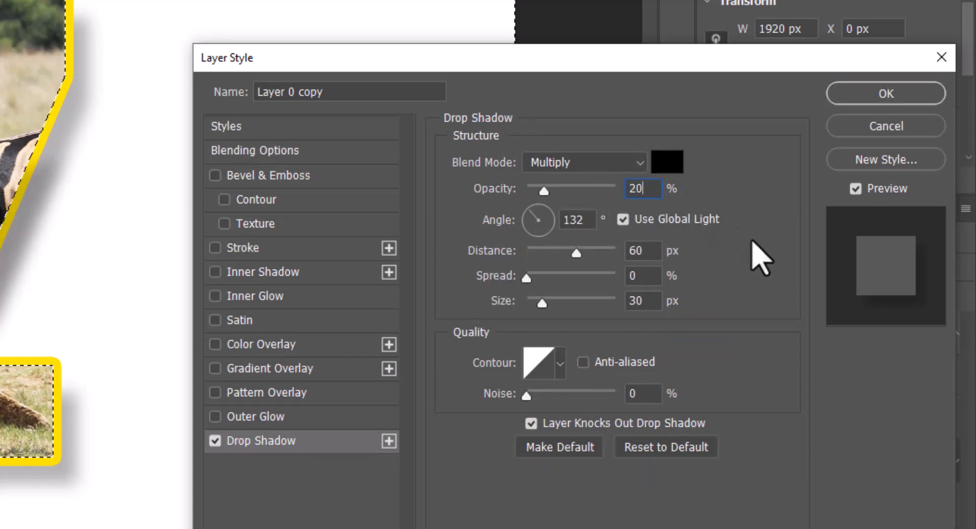
left_click(879, 97)
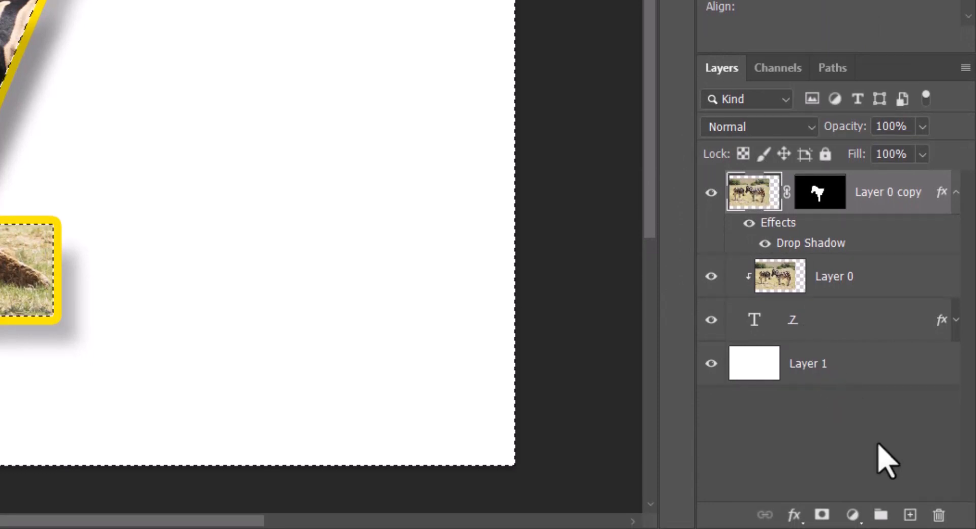
Step: Create a new empty layer and merge the zebra copy into it to flatten the shadow effect
left_click(909, 515)
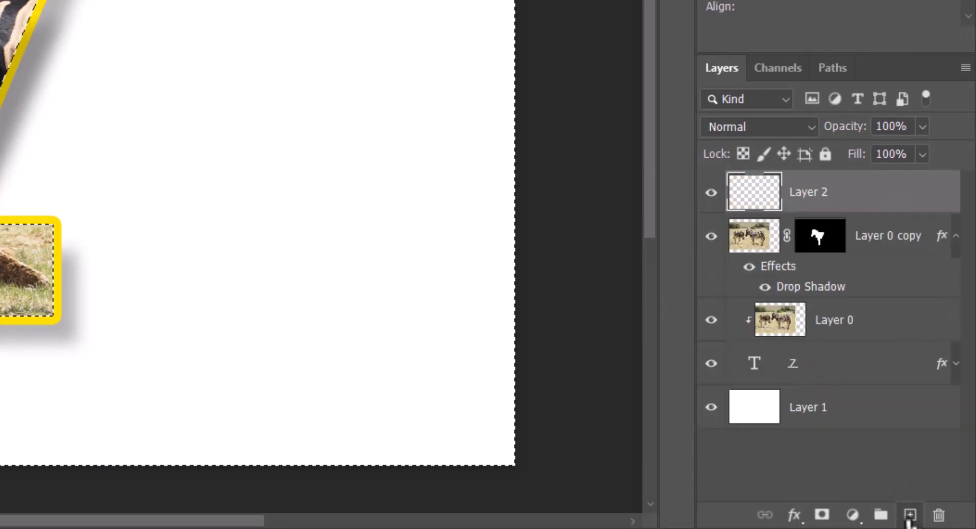
left_click(758, 239, "shift")
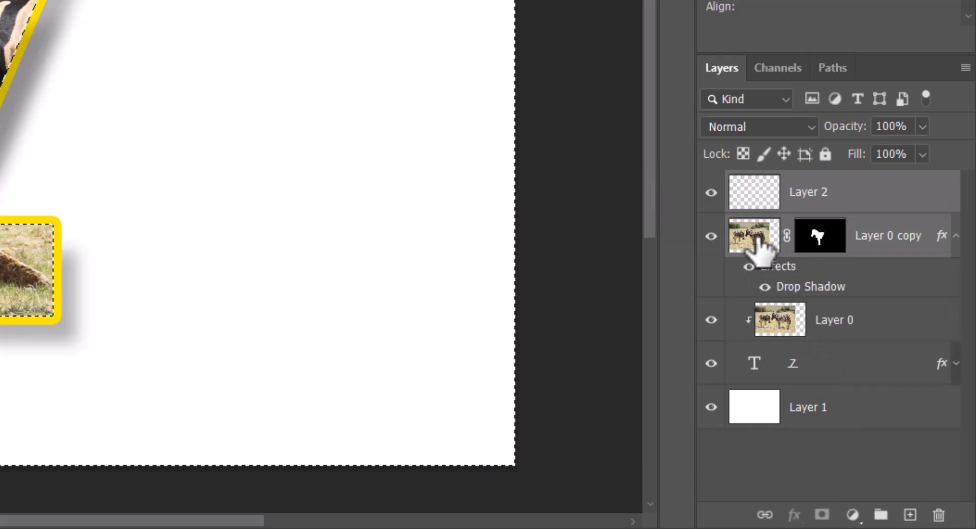
key("ctrl+e")
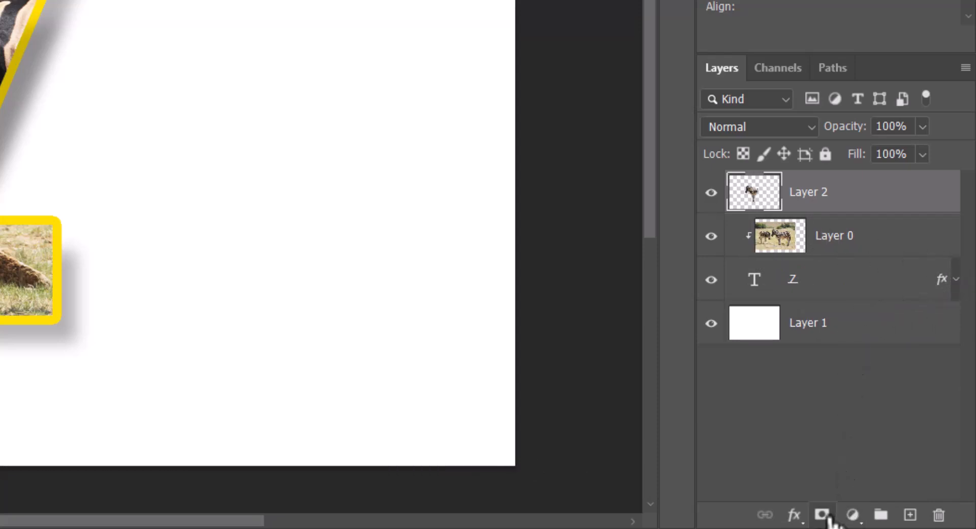
Step: Add a layer mask to the merged zebra layer and hide the zebra's rear beyond the letter using a Polygonal Lasso selection
left_click(823, 515)
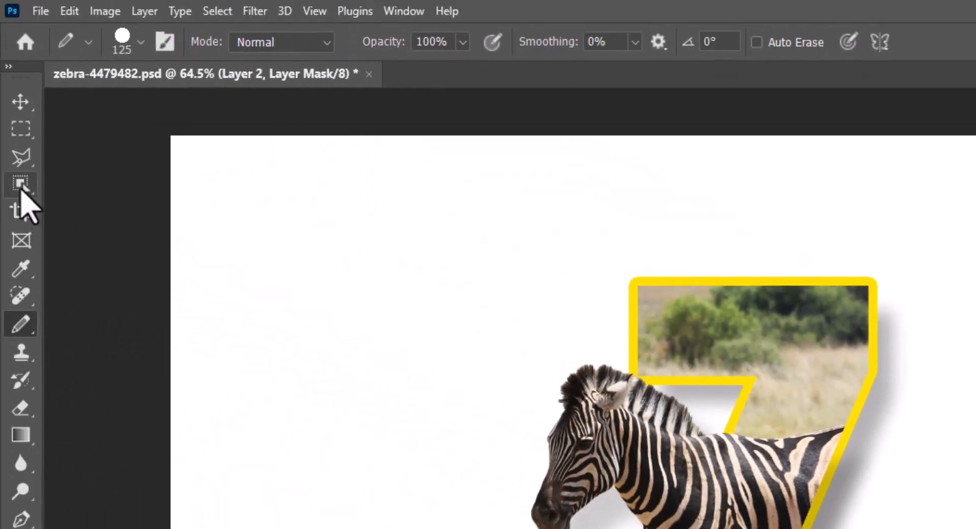
left_click(20, 158)
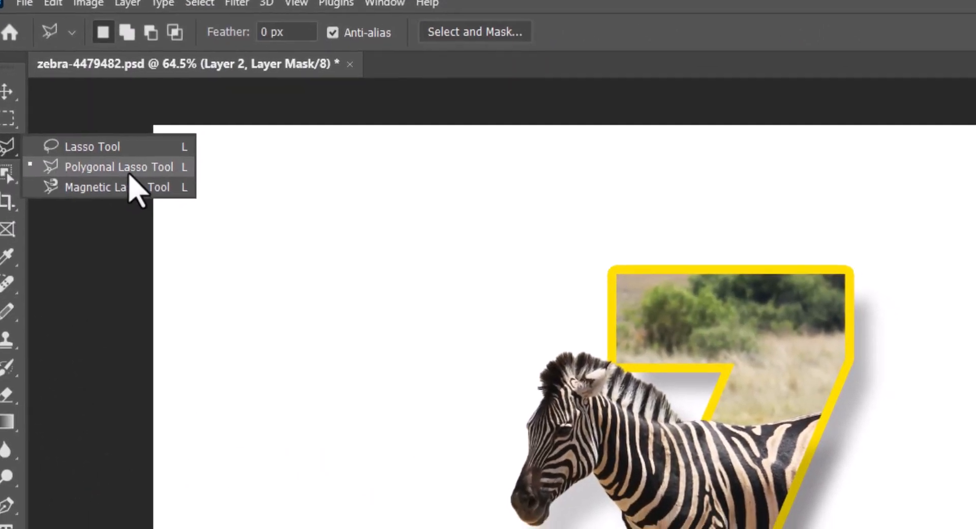
left_click(131, 177)
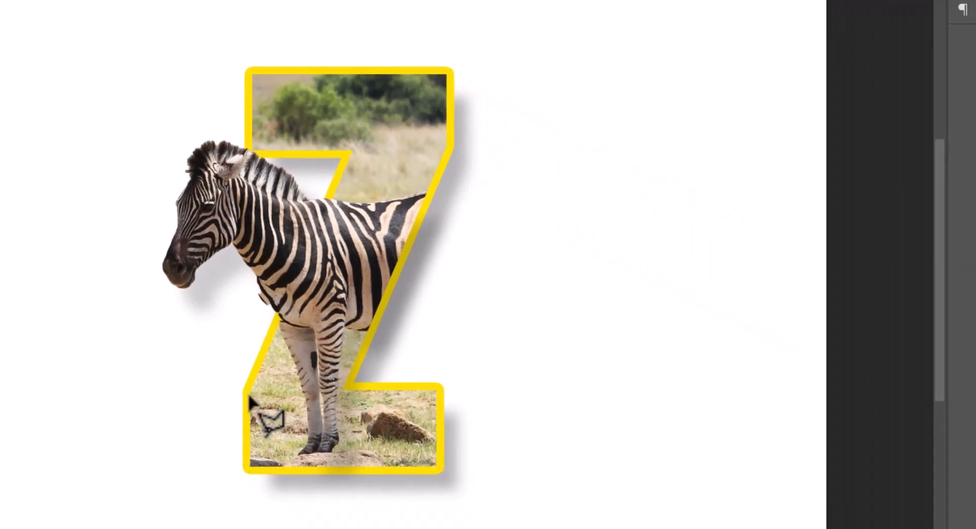
left_click(252, 393)
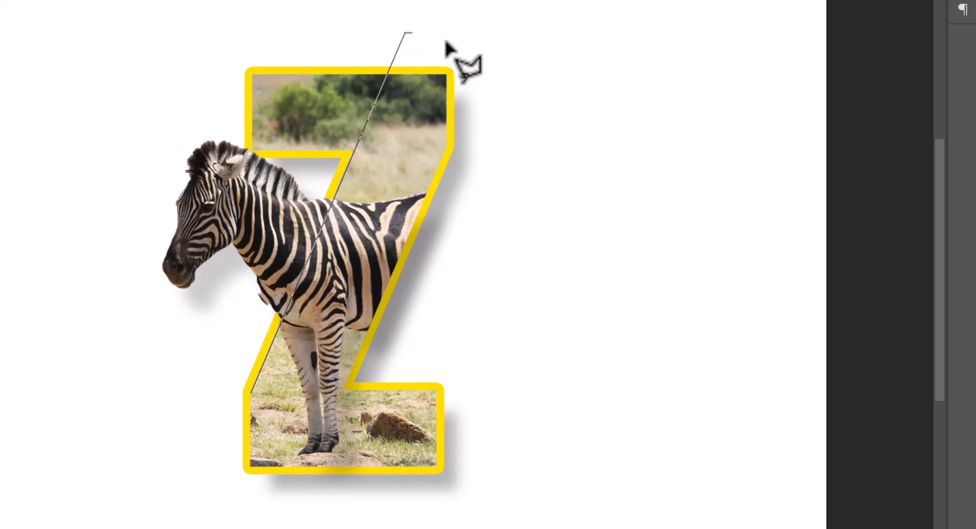
left_click(687, 52)
left_click(251, 395)
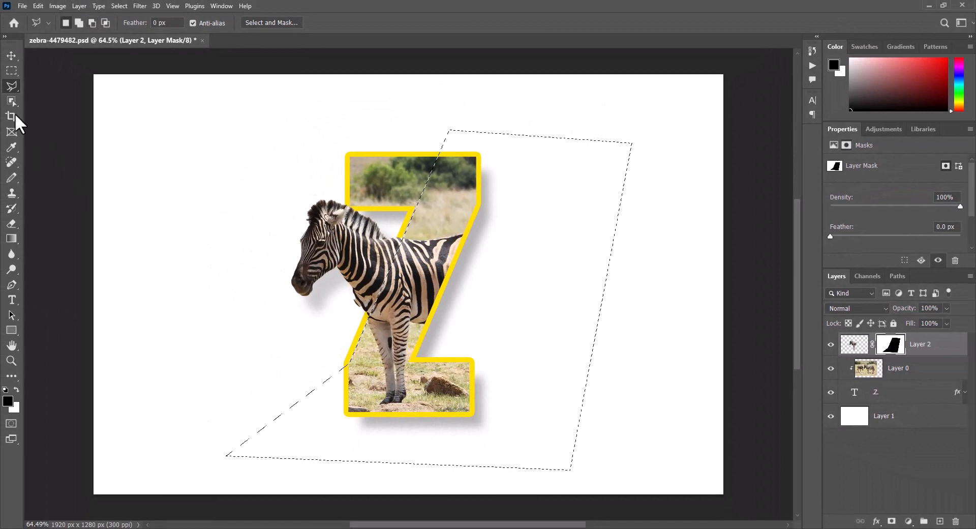
left_click(11, 70)
left_click(638, 338)
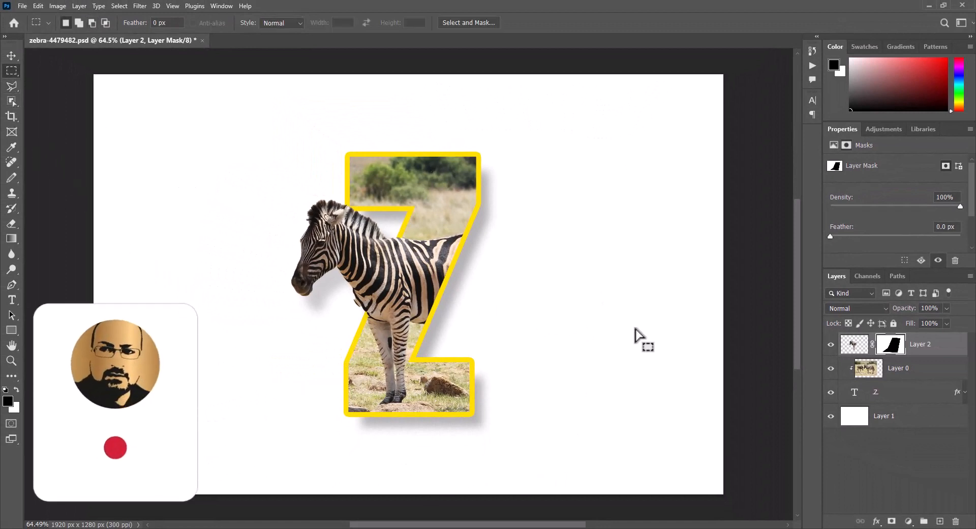
key("l")
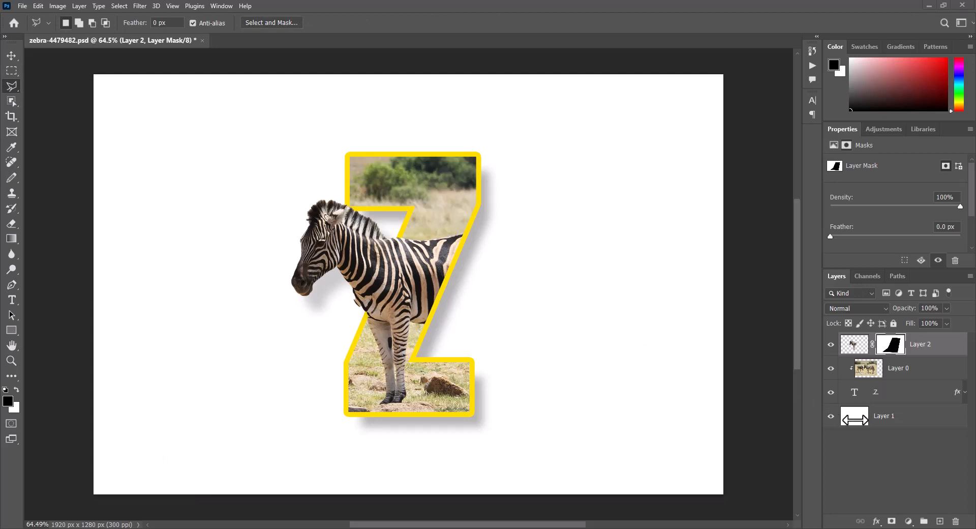
Step: Add a Gradient Fill layer above the white background layer and set its style to Radial
left_click(855, 418)
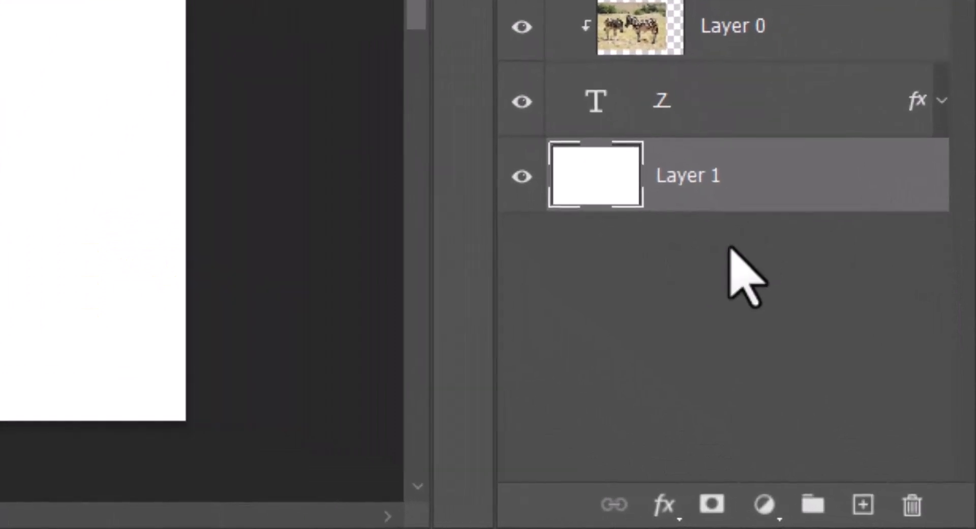
left_click(765, 503)
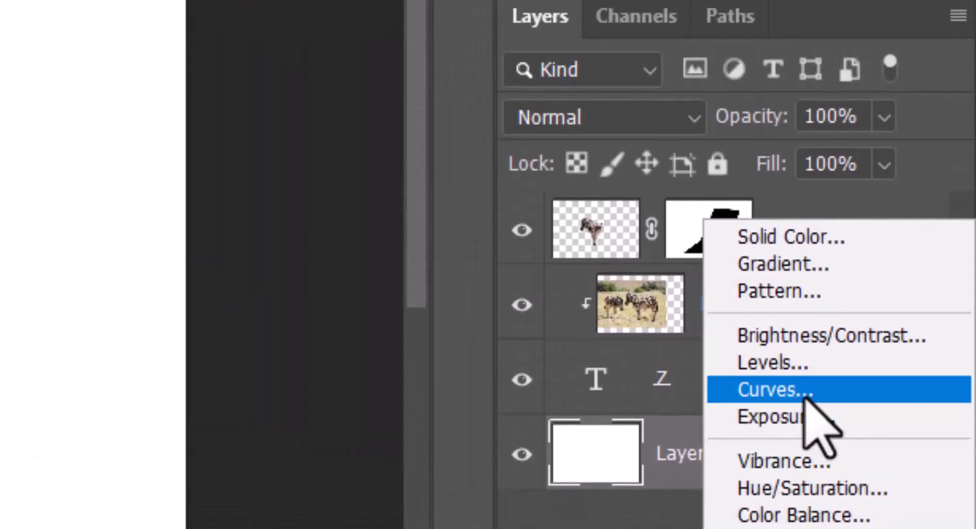
left_click(813, 319)
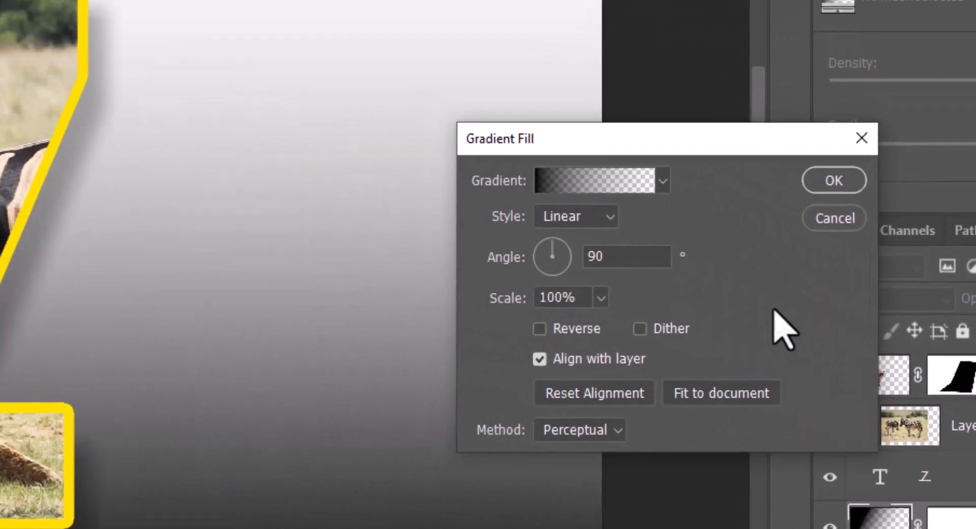
left_click(614, 220)
left_click(579, 254)
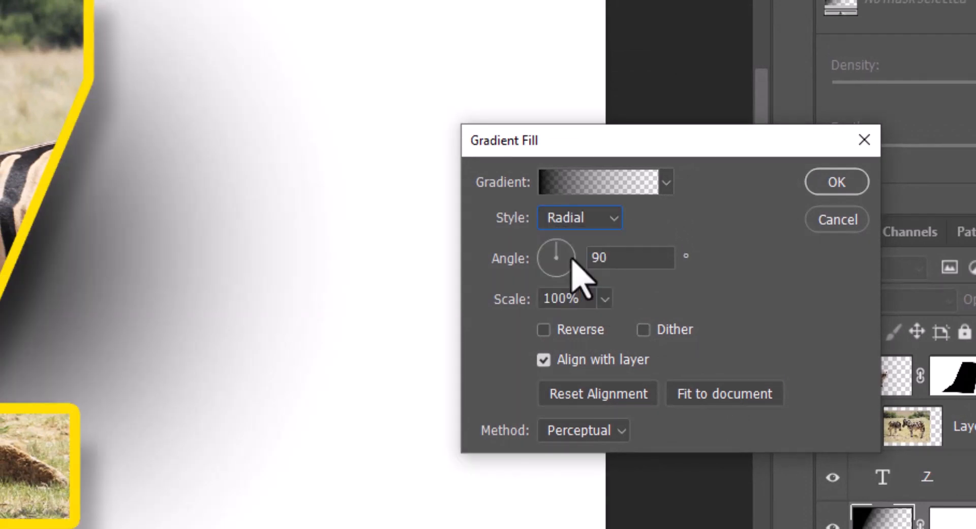
Step: Base the gradient on the black-to-white preset and recolor its dark stop with a green sampled from the photo's grass
left_click(666, 182)
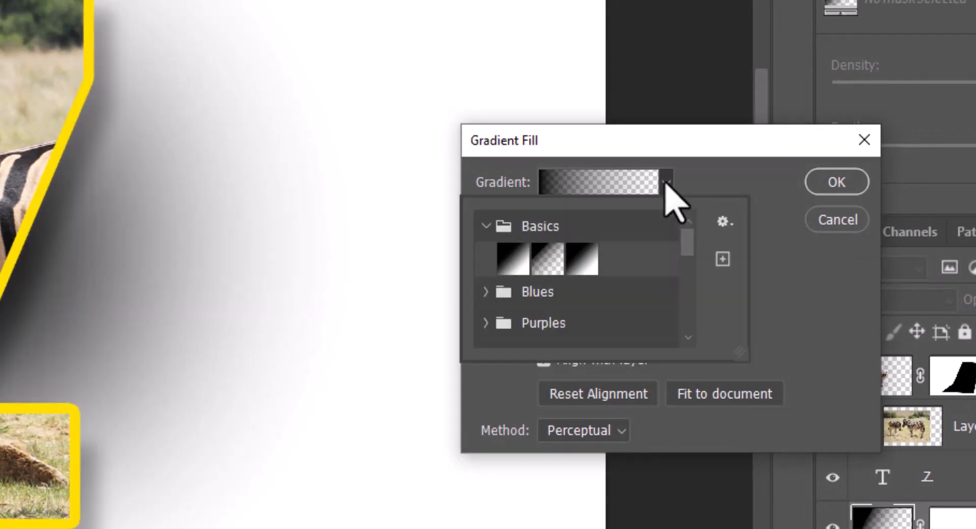
left_click(511, 260)
left_click(778, 239)
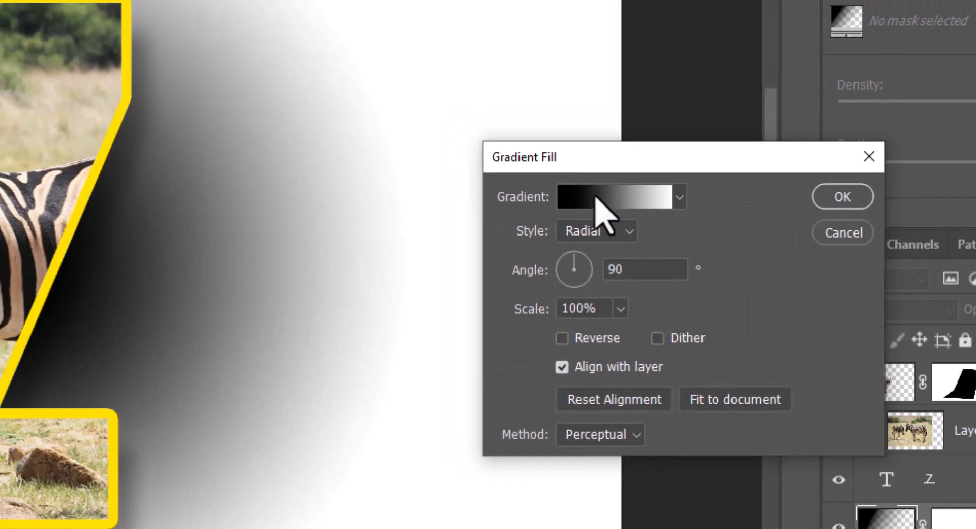
left_click(580, 182)
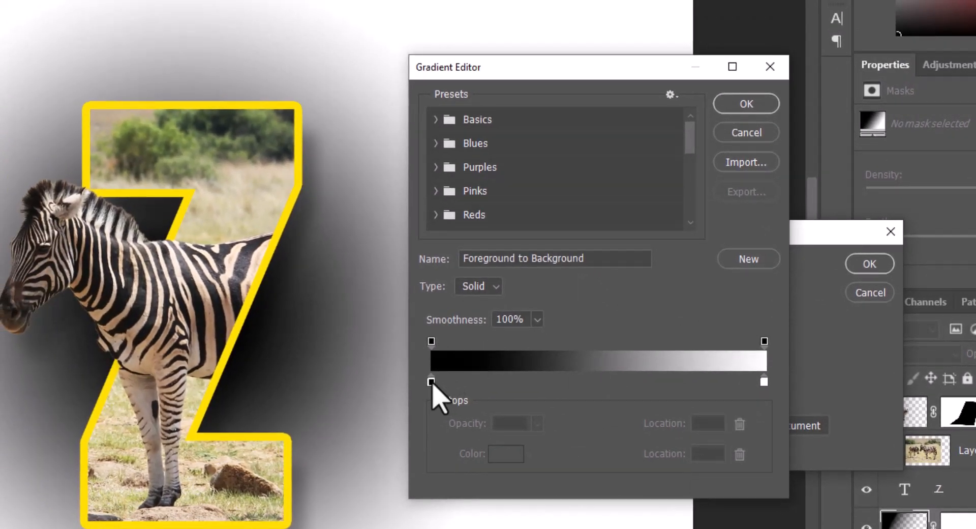
left_click(431, 381)
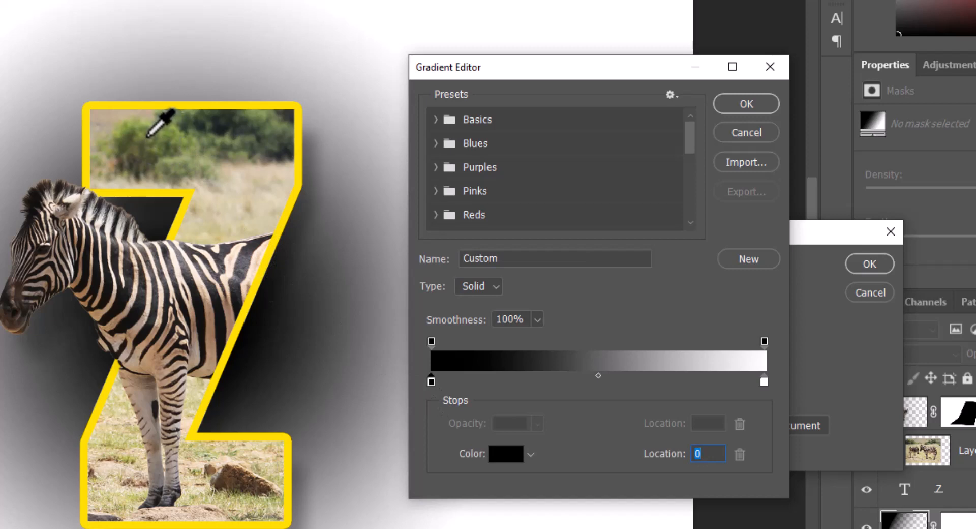
left_click(142, 132)
left_click(147, 160)
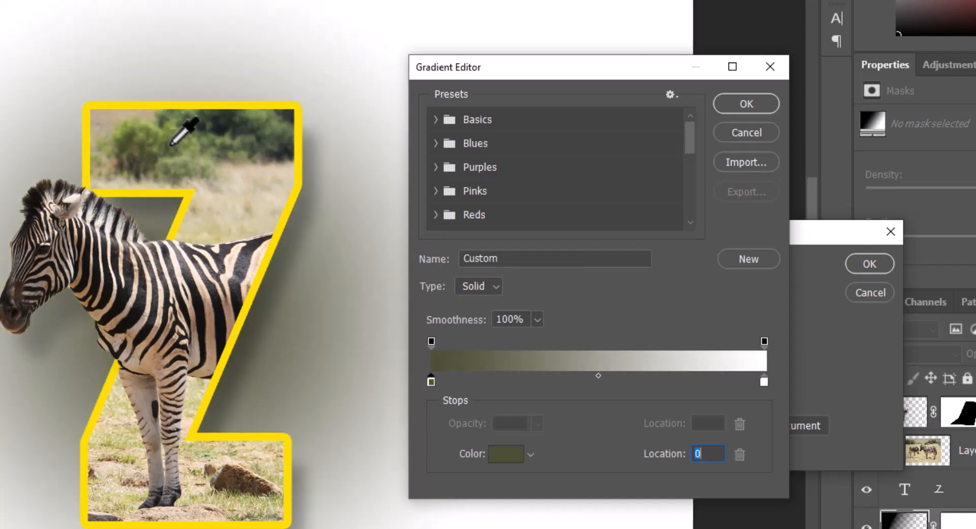
left_click(170, 142)
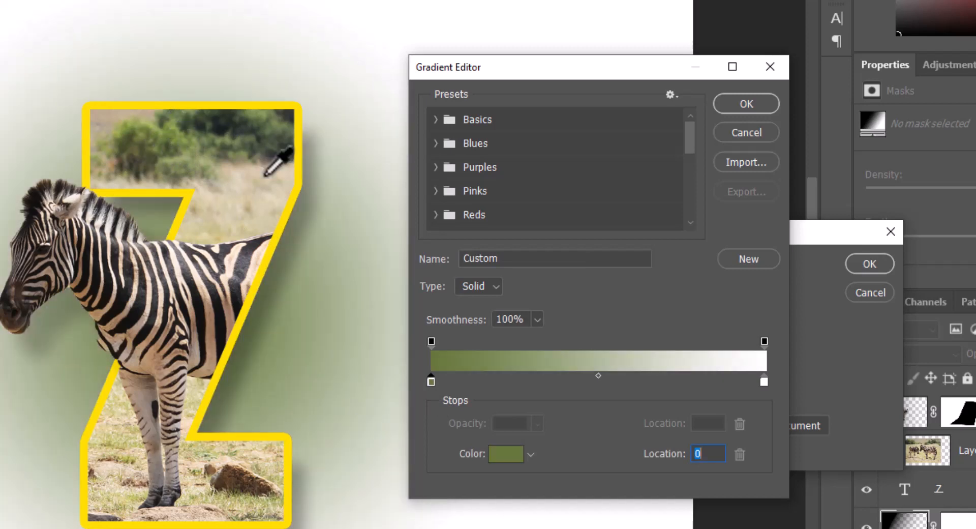
left_click(746, 104)
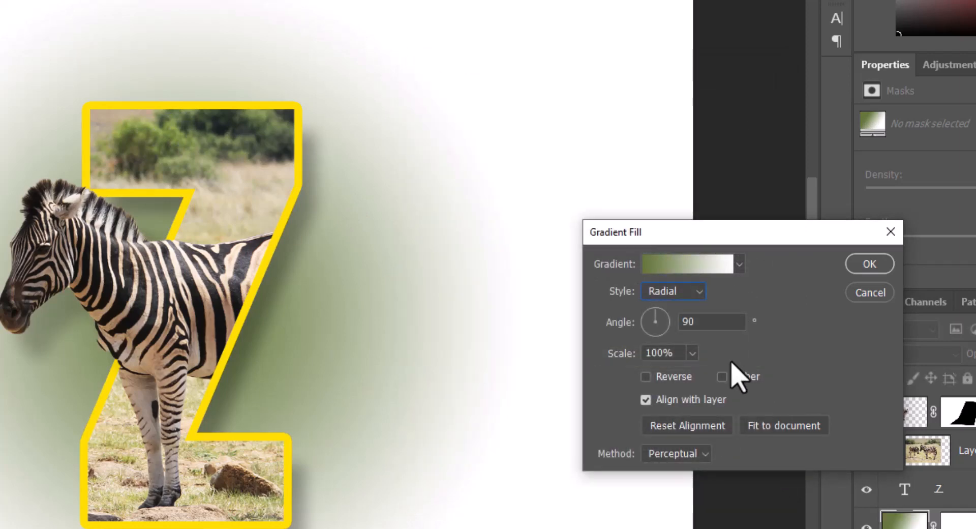
Step: Reverse the radial gradient fill and set its scale to 190%, then confirm the Gradient Fill
left_click(667, 377)
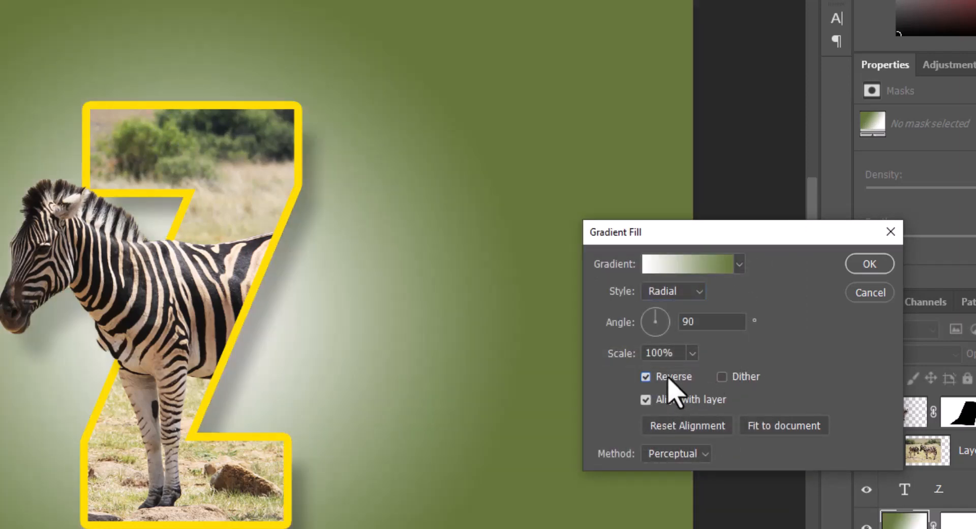
left_click(692, 353)
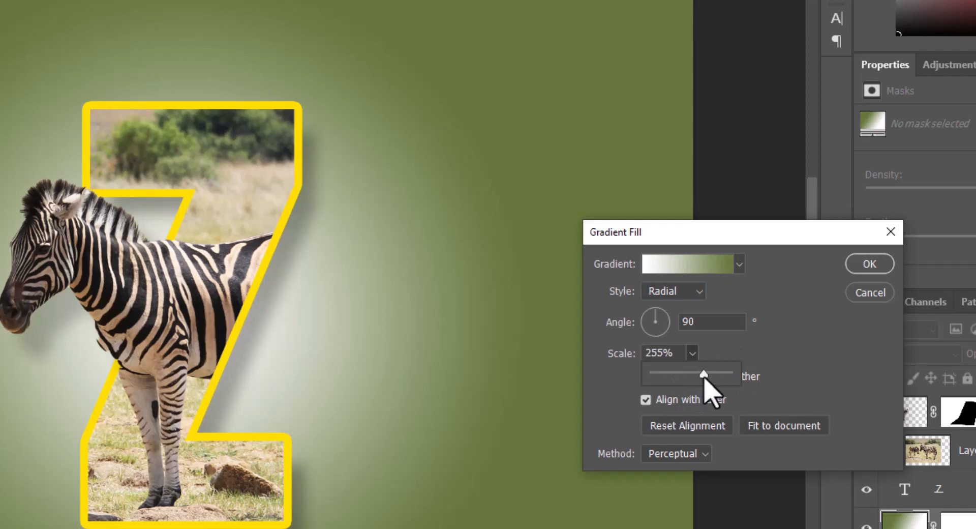
left_click_drag(703, 377, 705, 377)
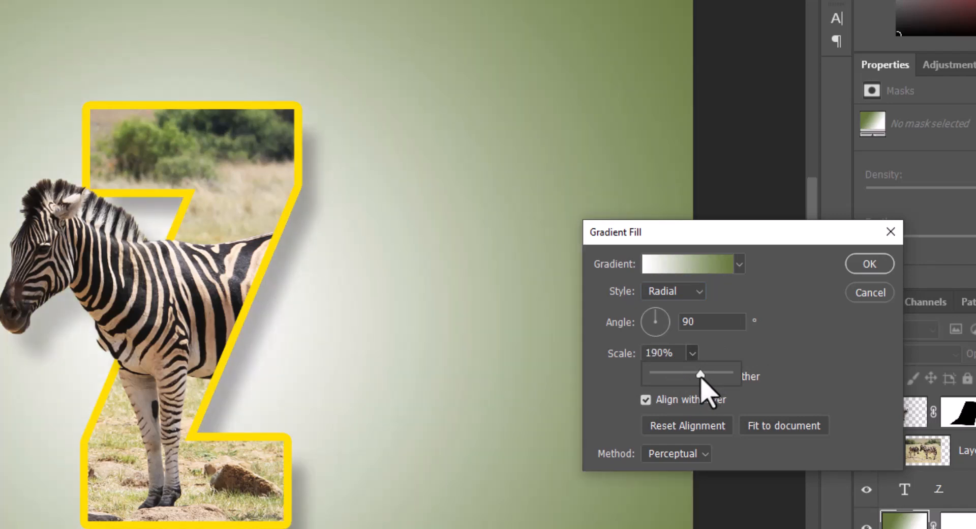
left_click(826, 326)
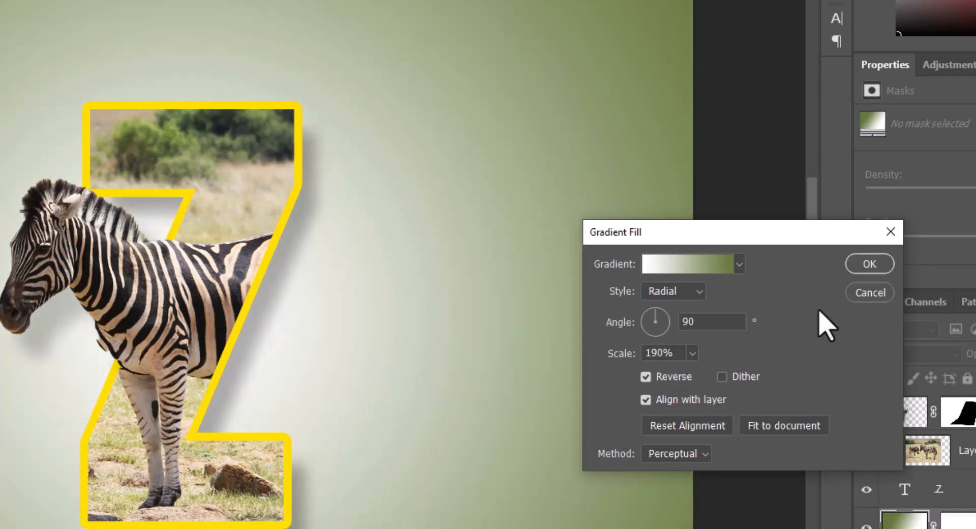
left_click(867, 265)
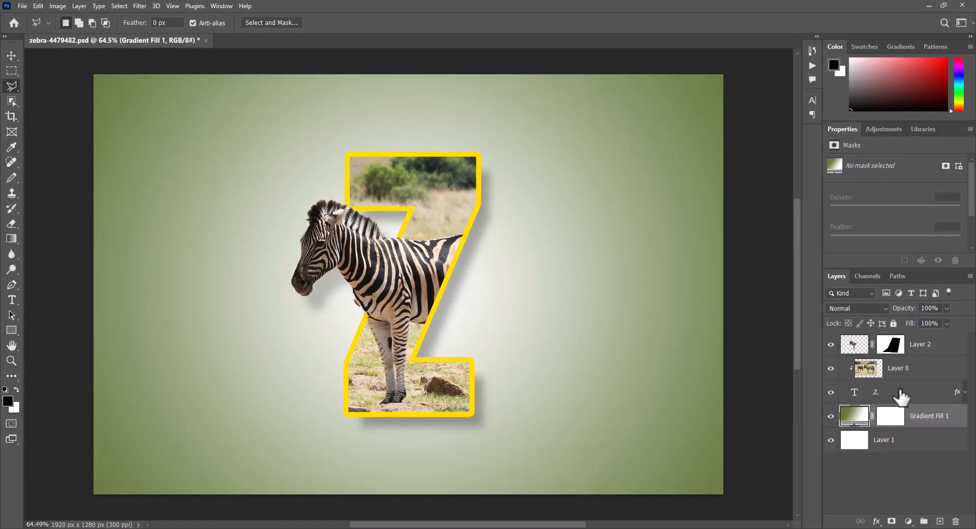
Step: Recolor the Z layer's stroke to a brown tone sampled from the photo in the Layer Style settings
left_click(901, 395)
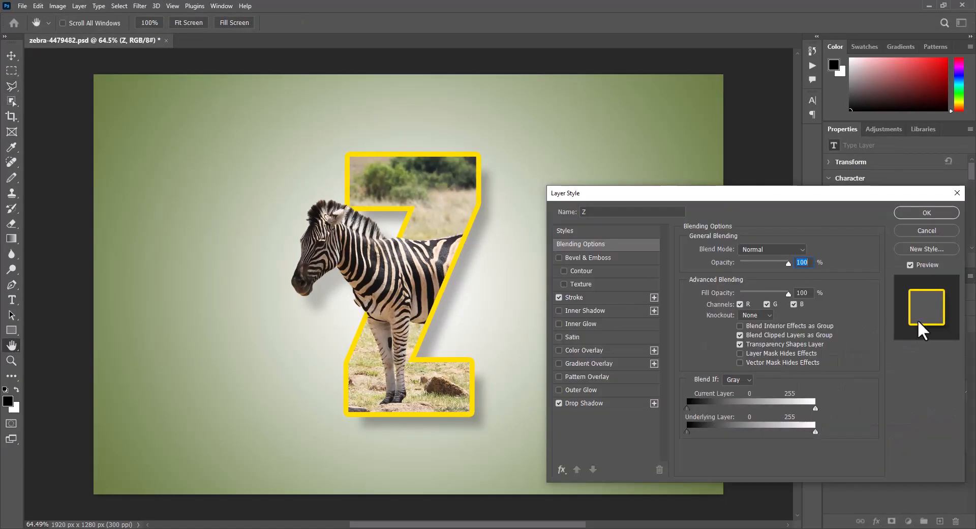
left_click(588, 298)
left_click(711, 343)
left_click(423, 273)
left_click(455, 251)
left_click(424, 277)
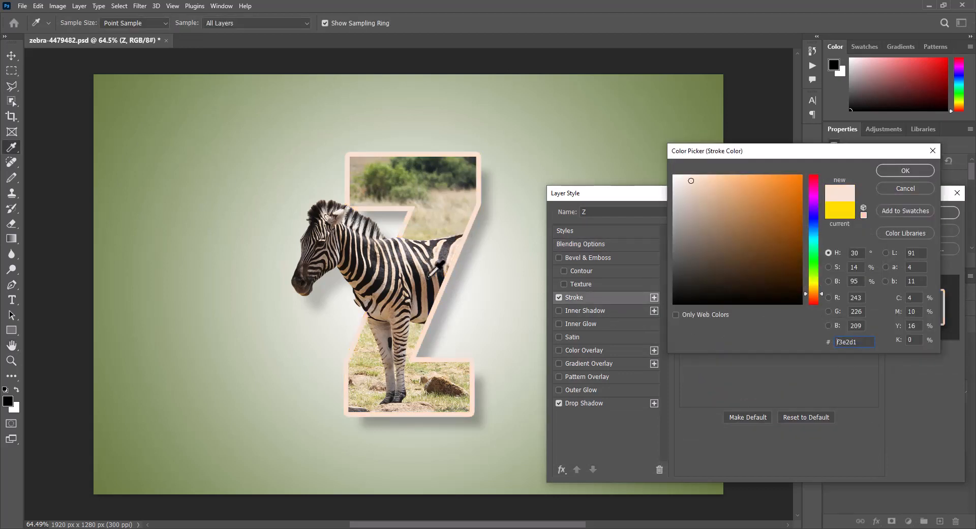
left_click(428, 288)
left_click(732, 236)
left_click(906, 170)
left_click(923, 212)
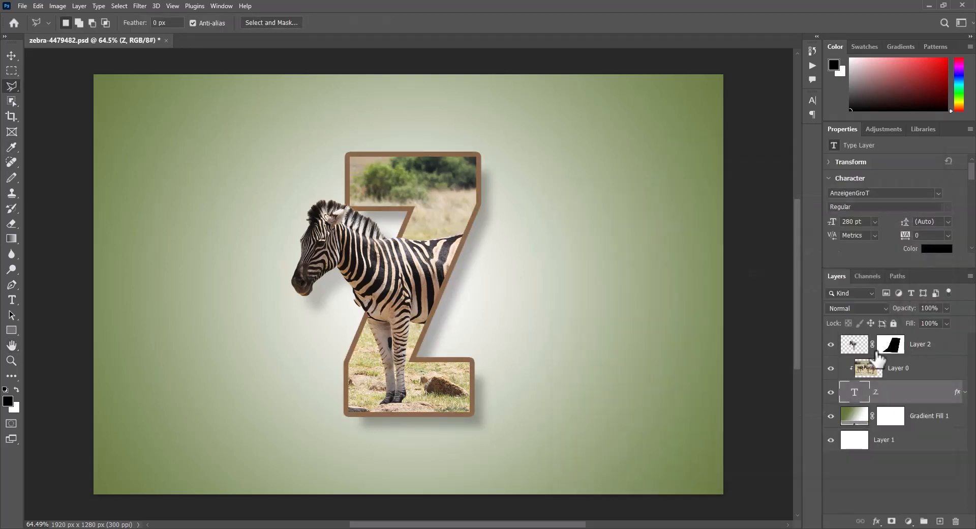
Step: Recolor the Gradient Fill's dark stop with a beige tone sampled from the zebra and confirm the fill
double_click(849, 416)
left_click(722, 254)
left_click(560, 326)
left_click(602, 371)
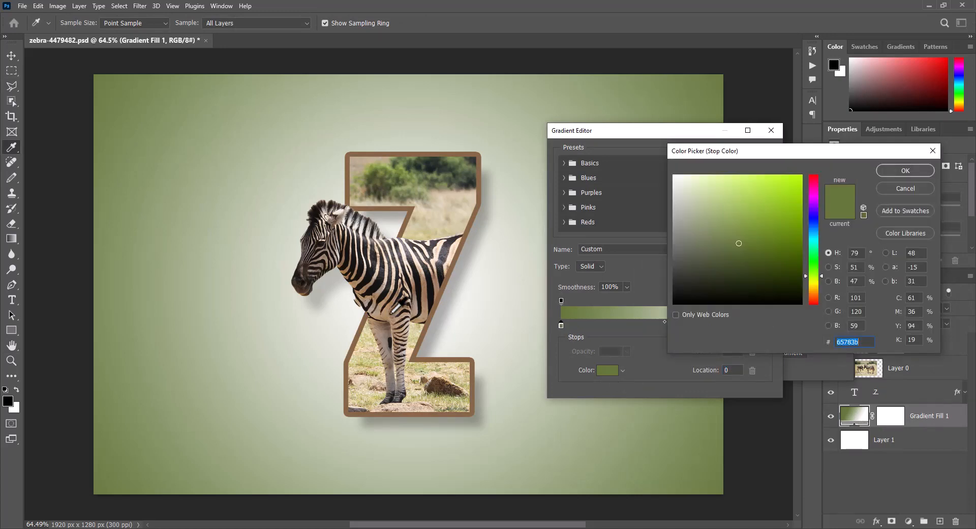
left_click(386, 314)
left_click(903, 171)
left_click(756, 153)
left_click(833, 252)
scroll(417, 294, "up", 4)
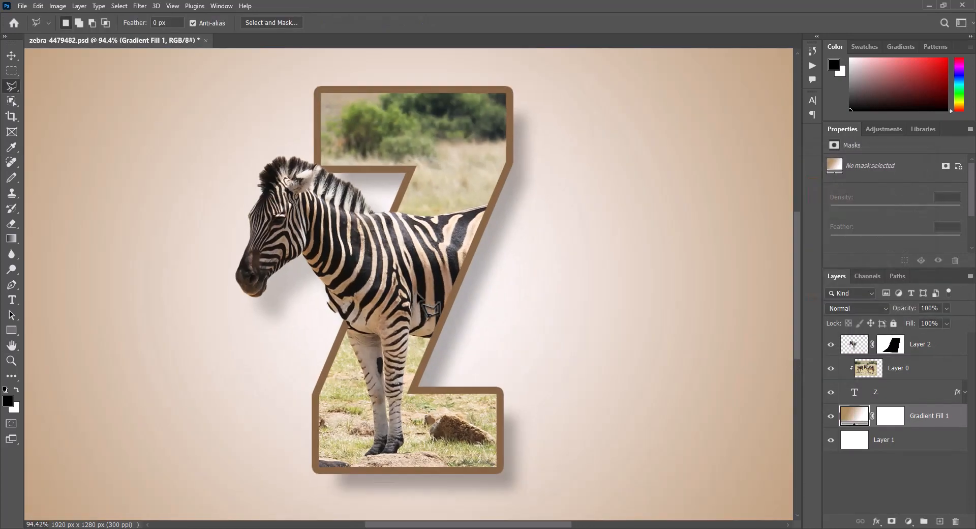